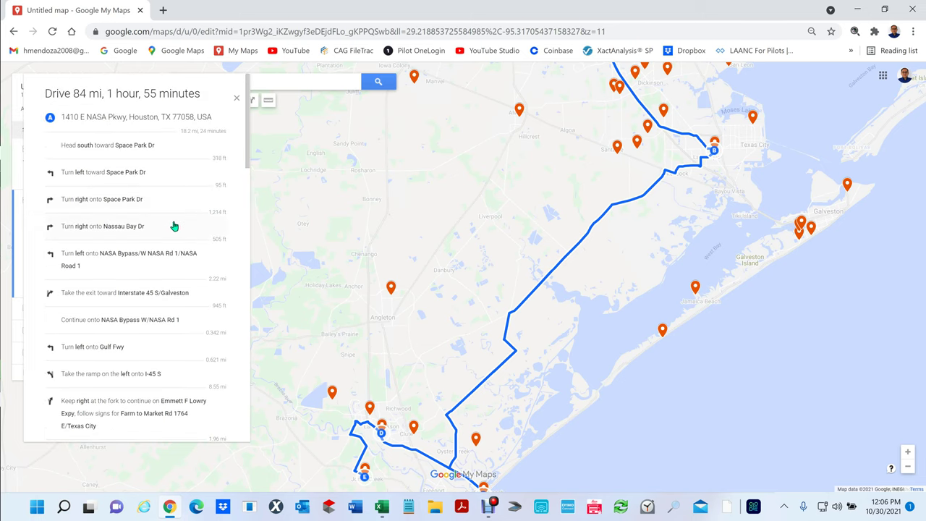
Close the driving directions list and hide the Saturday, October 9, 2021 route layer on the map
scroll(174, 226, "down", 4)
scroll(174, 226, "up", 4)
left_click(236, 99)
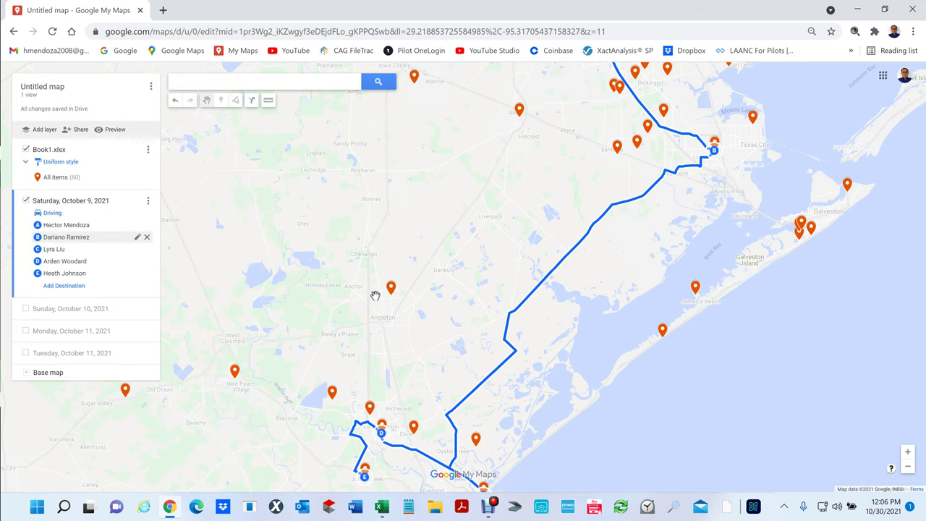
left_click(26, 202)
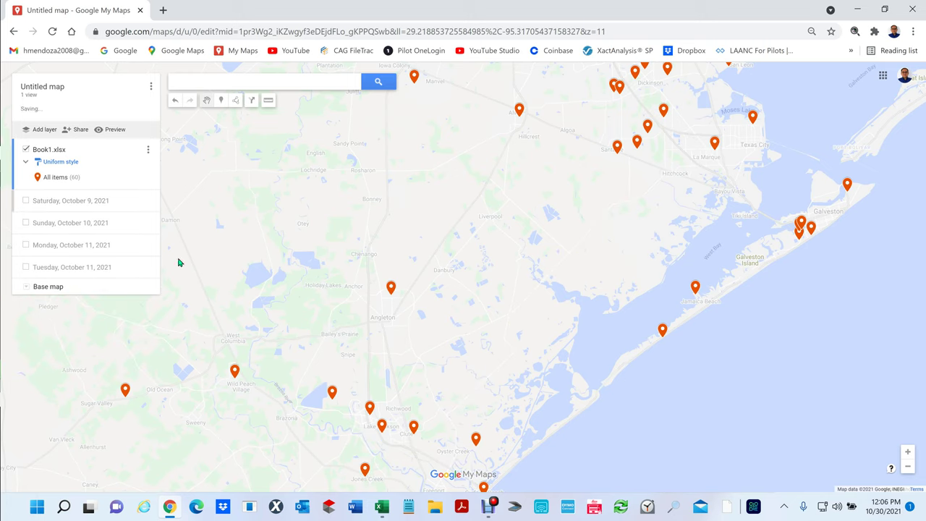
scroll(428, 270, "down", 1)
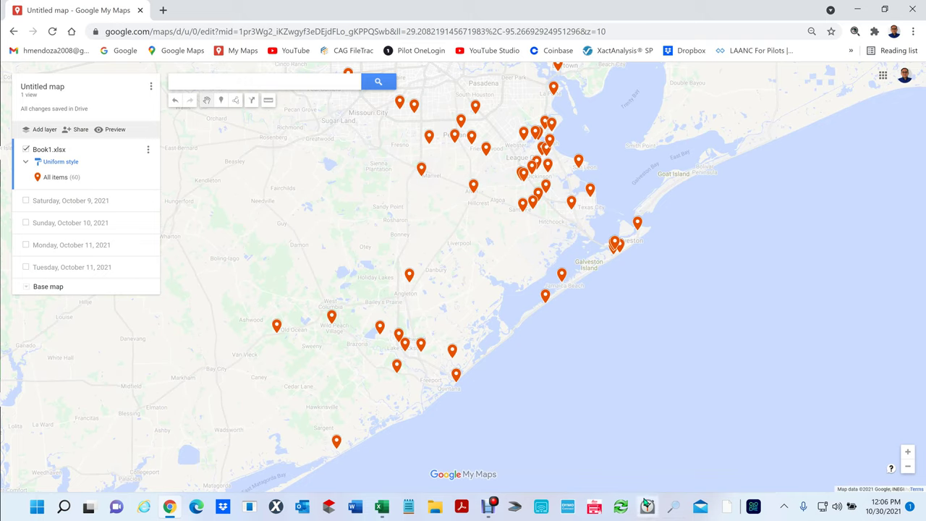
Switch to the Excel claims list and examine the Claim Rep, ENDORSEMENT and individual coverage columns
left_click(382, 509)
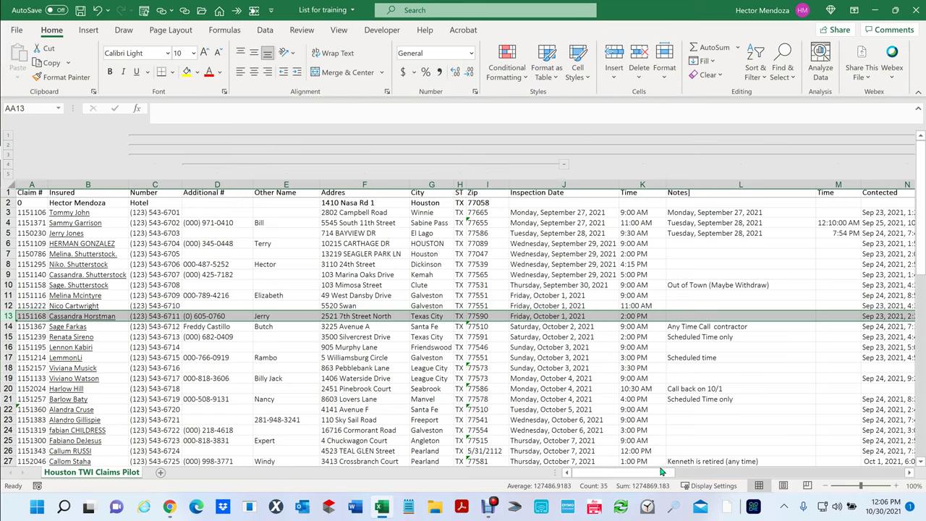
left_click_drag(647, 476, 723, 482)
left_click(505, 212)
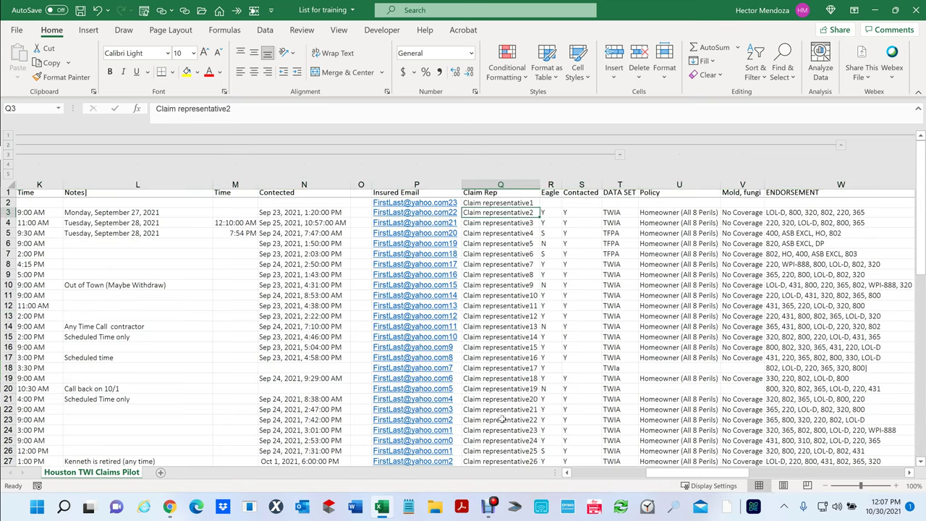
left_click_drag(700, 476, 732, 487)
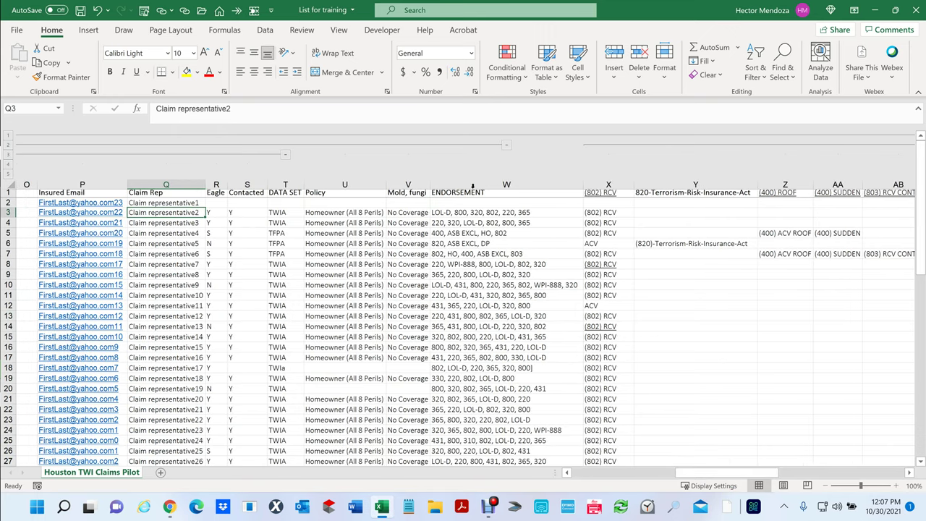
left_click(473, 185)
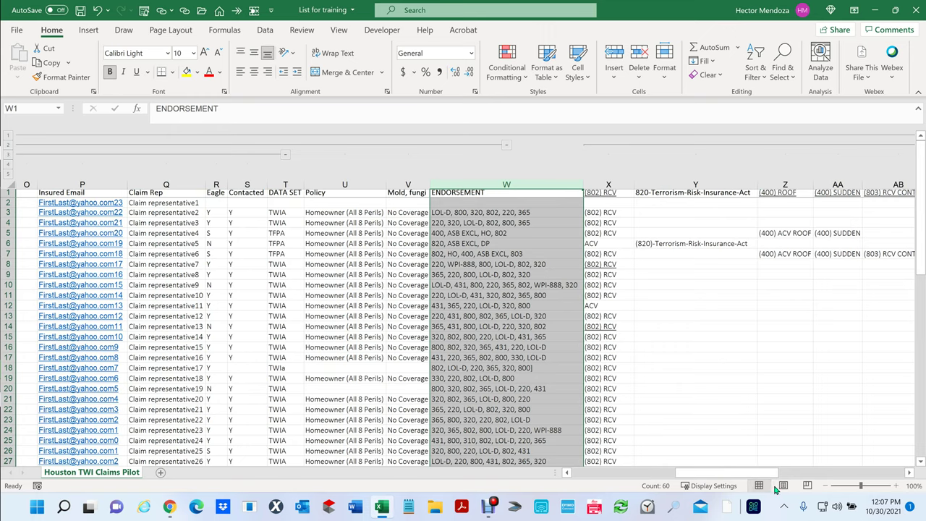
left_click(909, 473)
left_click(909, 473)
left_click(910, 472)
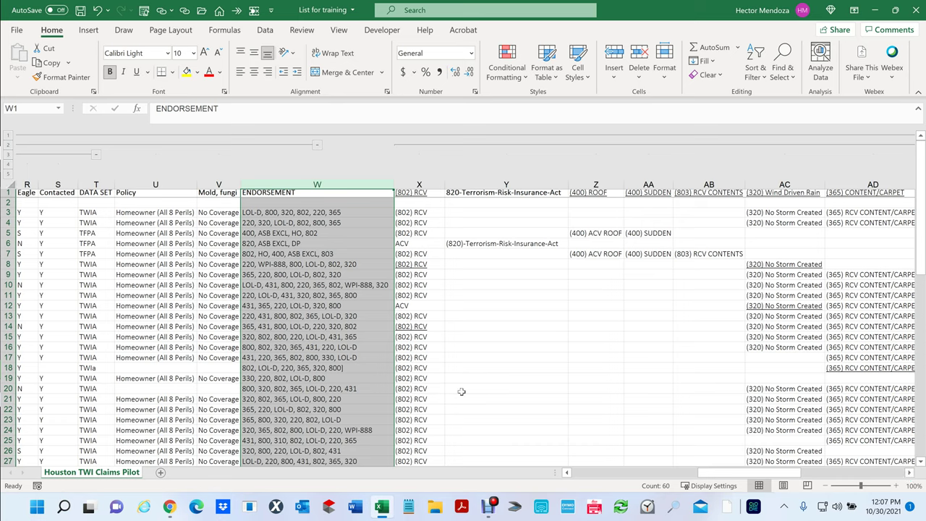
Highlight the entire row 9 of the claims list in yellow
left_click_drag(713, 473, 554, 485)
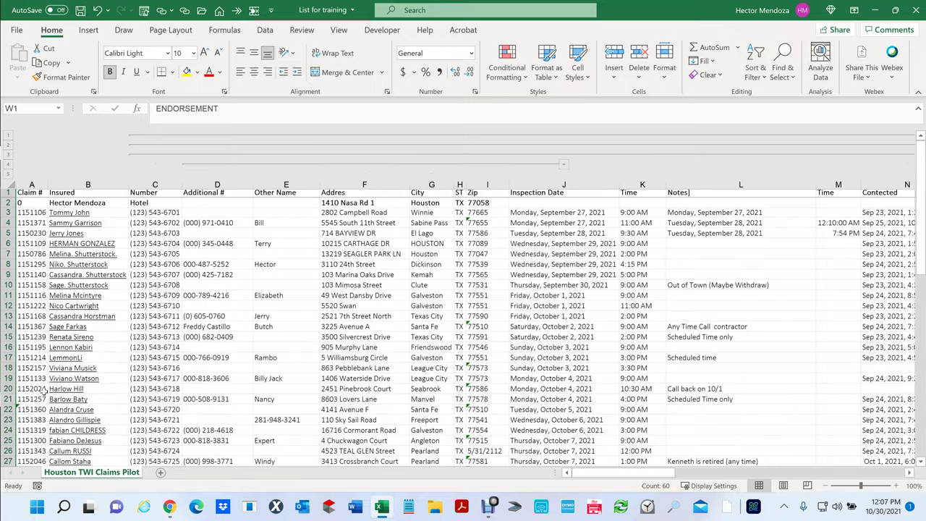
left_click(8, 274)
left_click(187, 72)
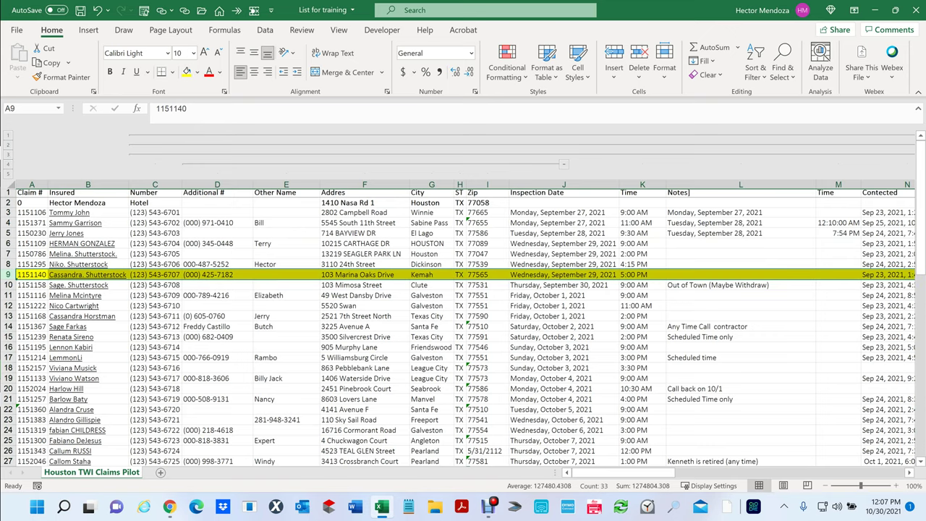
Examine the Eagle and Contacted entries for the highlighted claim in row 9
left_click(921, 463)
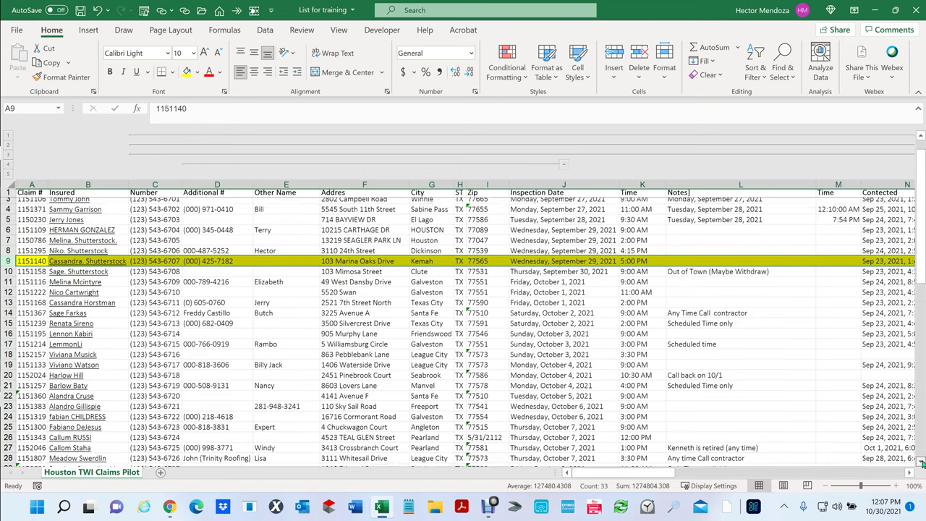
left_click(921, 463)
left_click(921, 463)
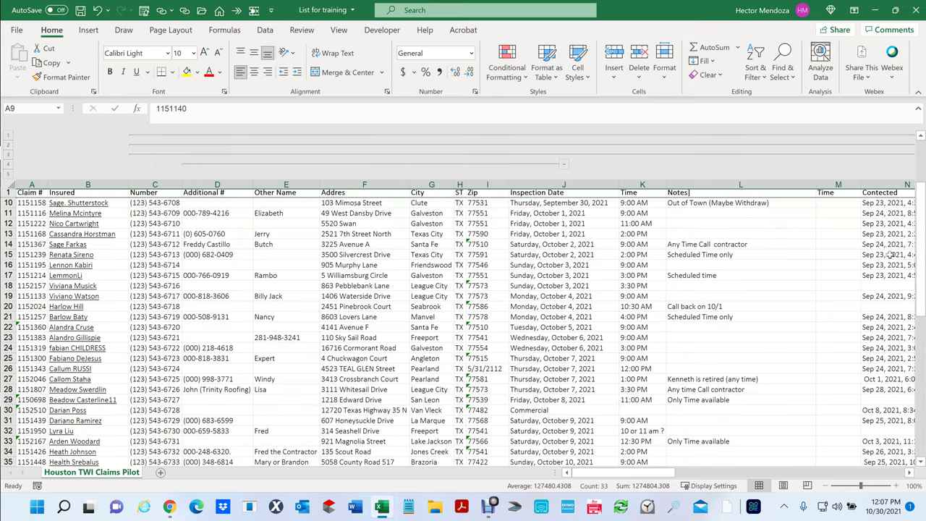
scroll(838, 427, "up", 1)
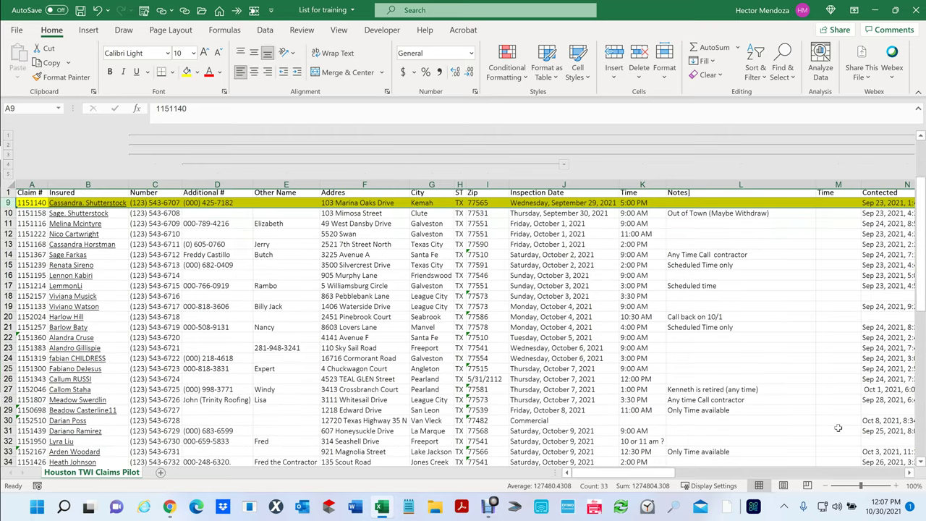
left_click(894, 475)
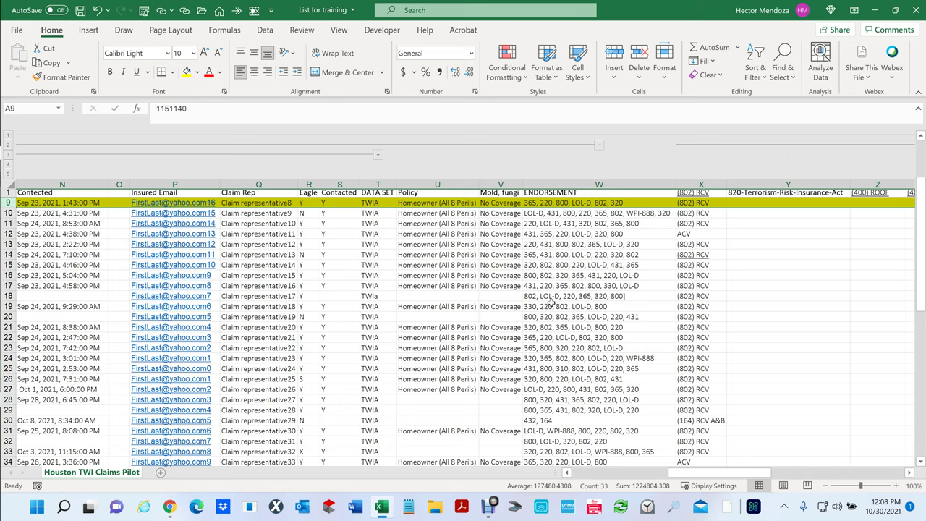
left_click(309, 186)
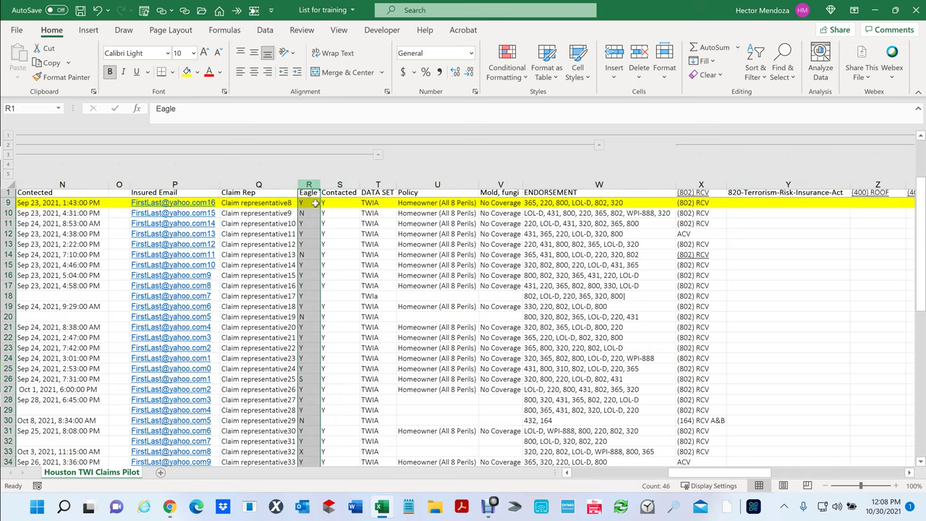
left_click(310, 204)
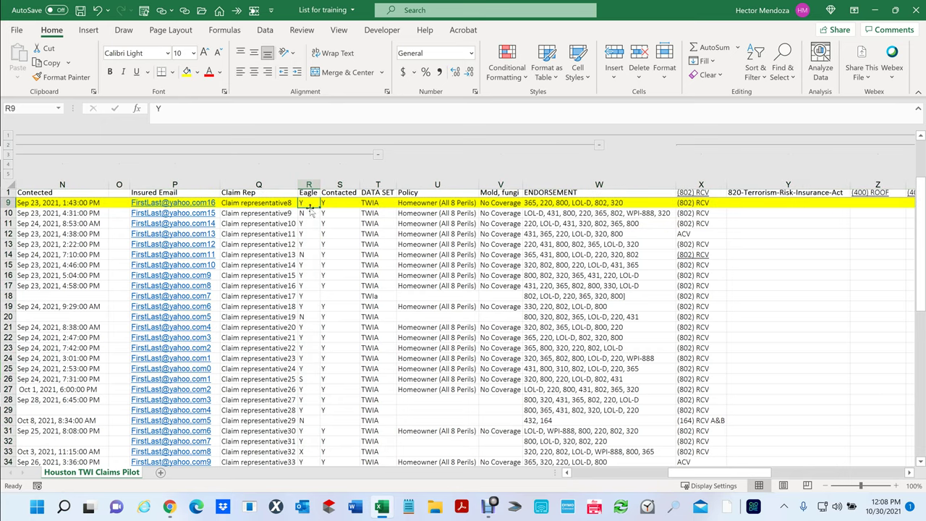
left_click(338, 204)
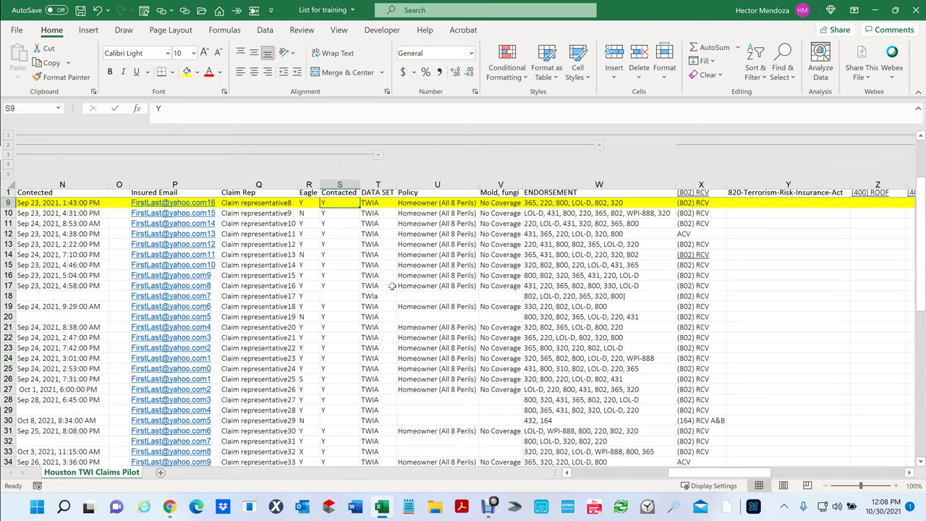
Scan the DATA SET column down the claims list for TWIA and TFPA entries
scroll(390, 286, "down", 7)
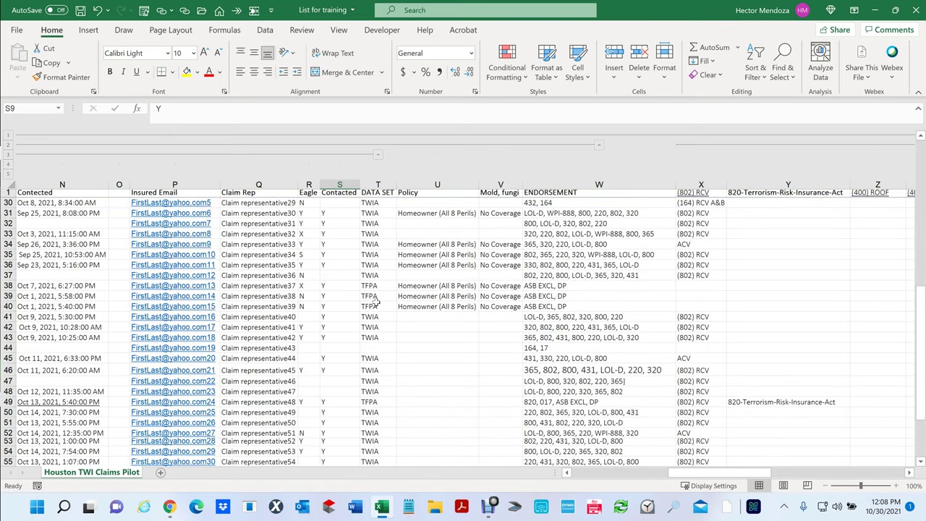
scroll(375, 302, "up", 8)
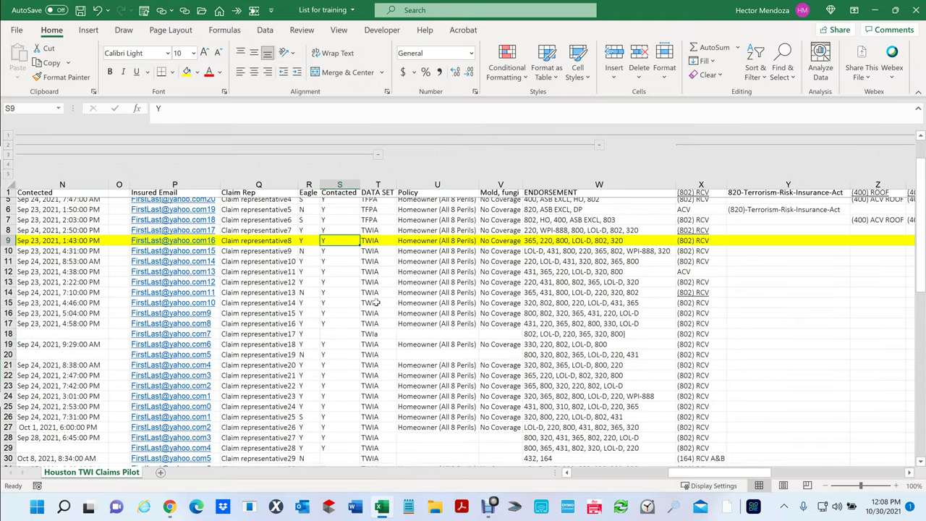
scroll(376, 303, "down", 8)
scroll(376, 304, "up", 8)
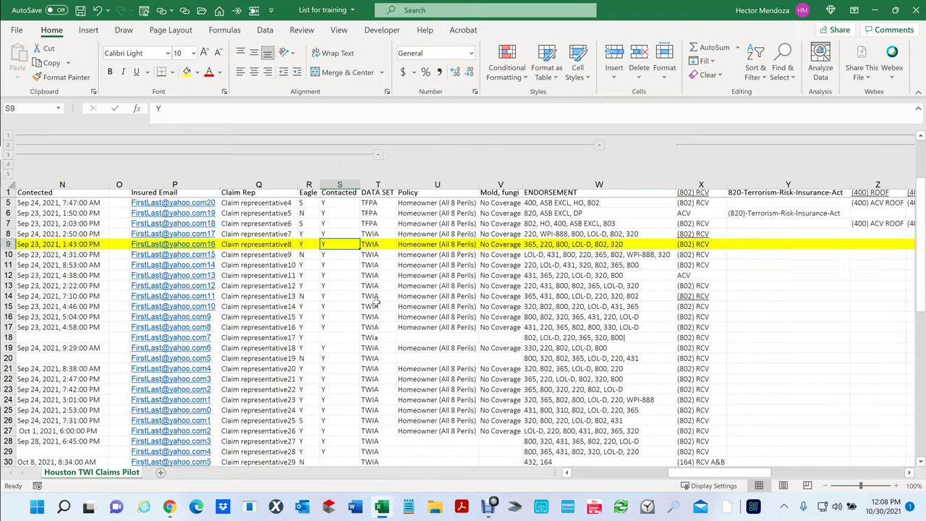
scroll(375, 304, "down", 3)
scroll(376, 304, "up", 4)
scroll(376, 305, "down", 10)
scroll(380, 300, "up", 10)
scroll(388, 290, "down", 2)
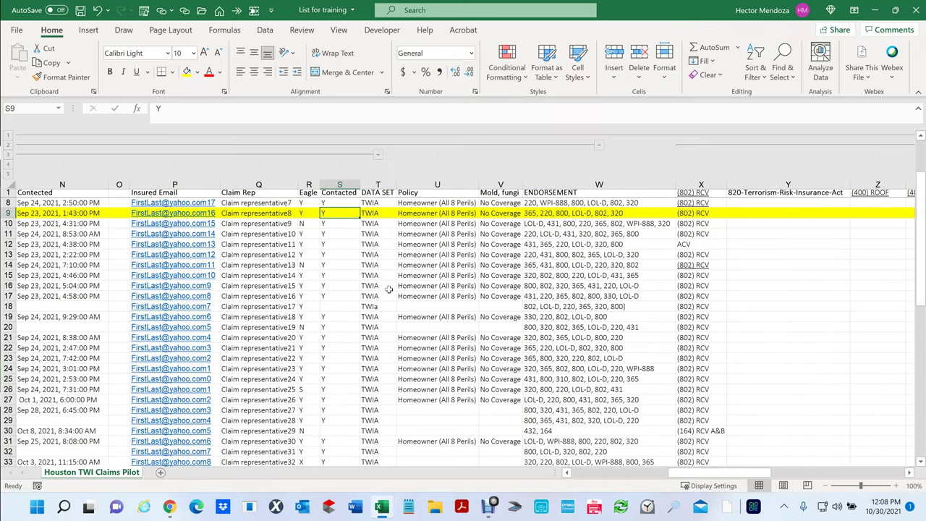
Check the coverage endorsement and Mortgage columns of the highlighted row, and return to the start of the claims list
left_click(922, 462)
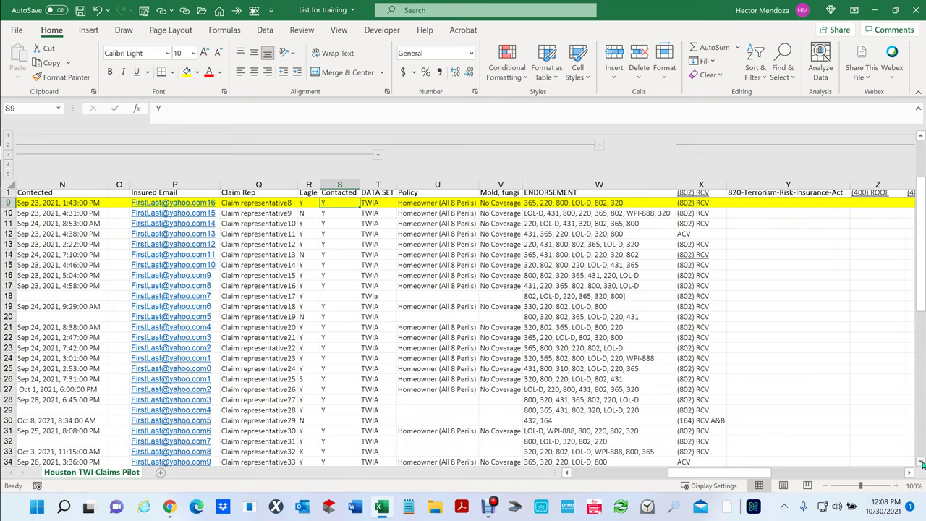
left_click(878, 474)
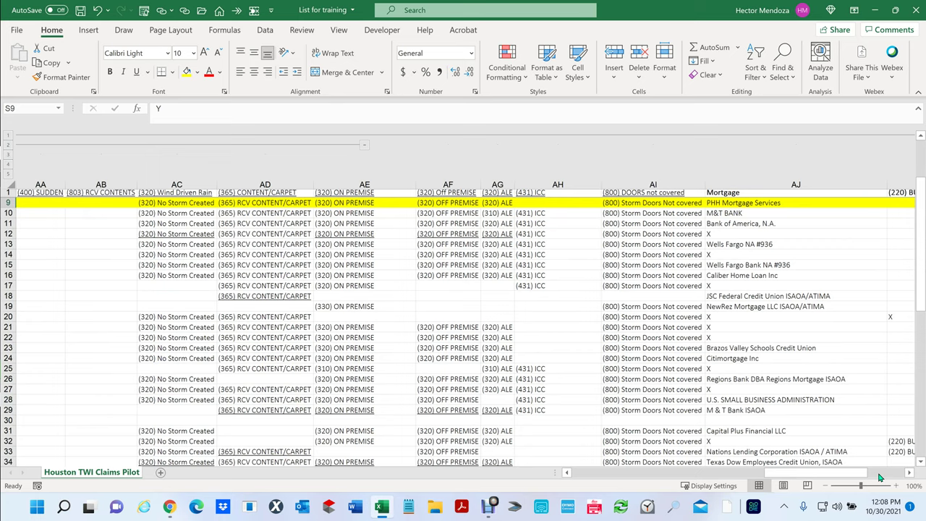
left_click_drag(861, 476, 599, 485)
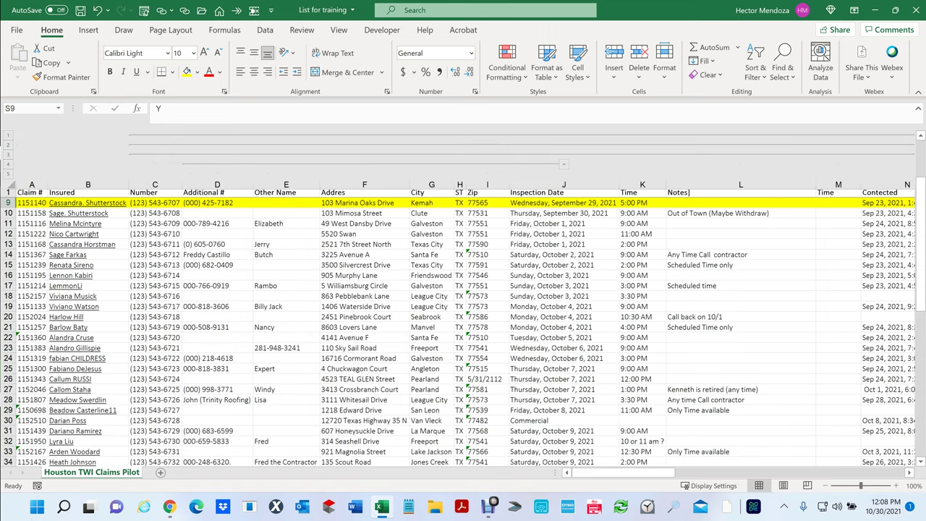
Open the claim folder linked from the insured's name in row 9
left_click(108, 205)
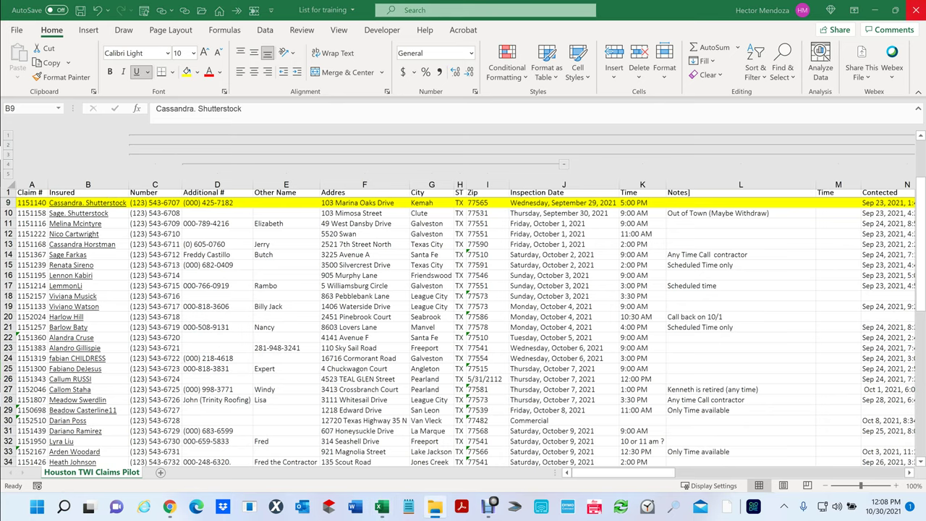
left_click_drag(353, 240, 353, 162)
left_click(353, 161)
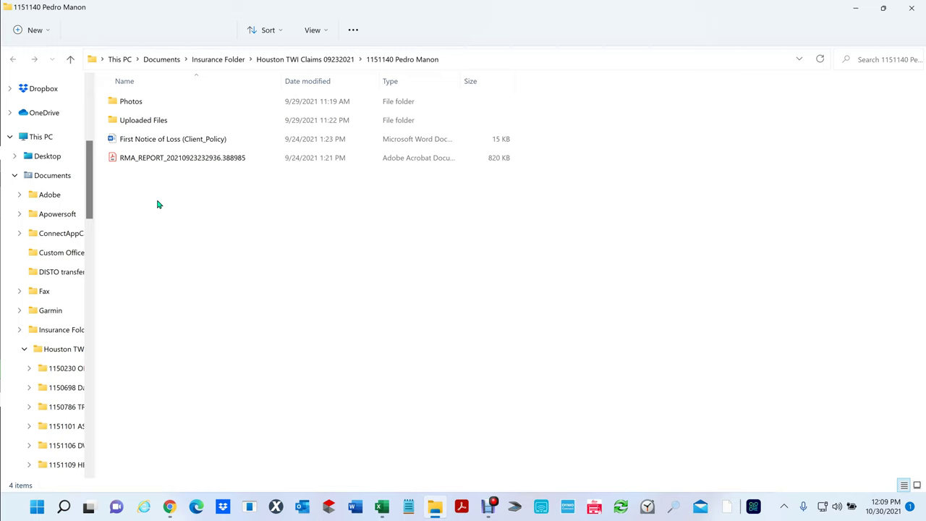
Browse the claim's Photos folder as large thumbnails and check the contents of its Uploaded Files folder
double_click(116, 101)
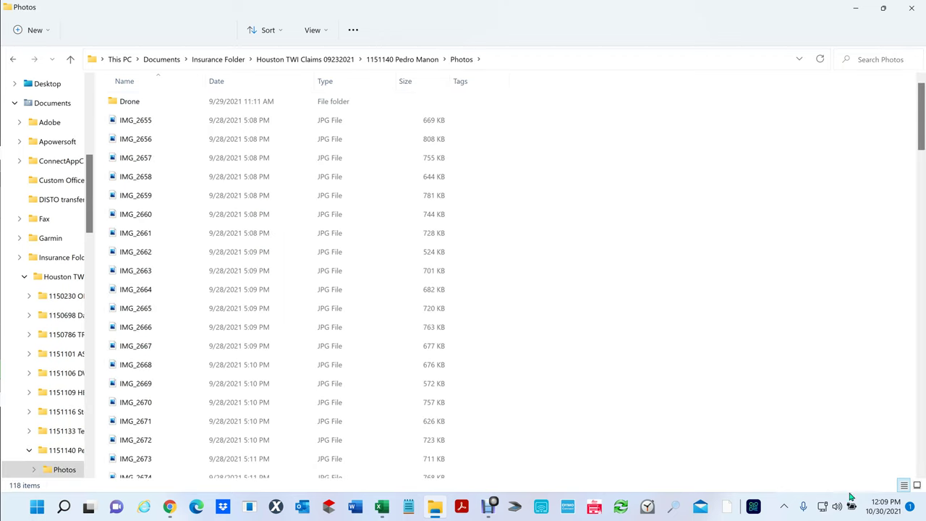
left_click(917, 485)
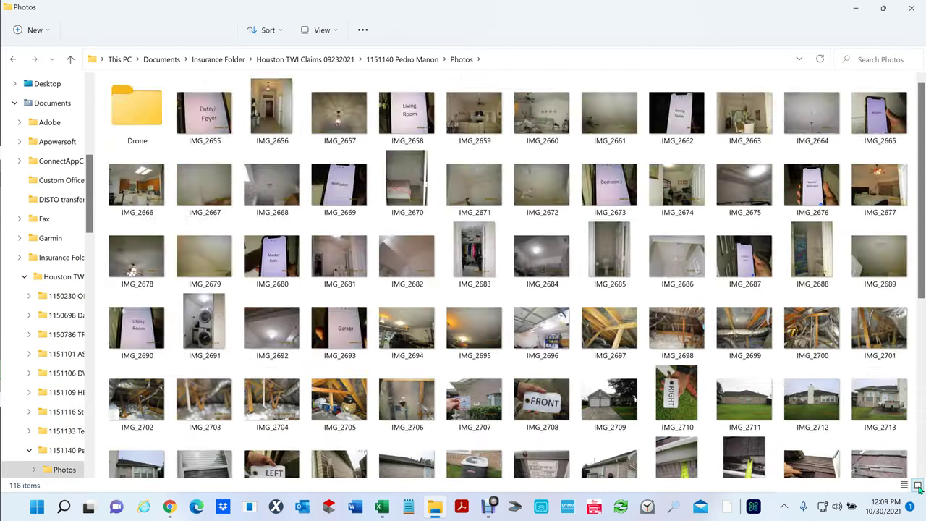
scroll(613, 234, "down", 5)
scroll(613, 275, "up", 6)
left_click(70, 59)
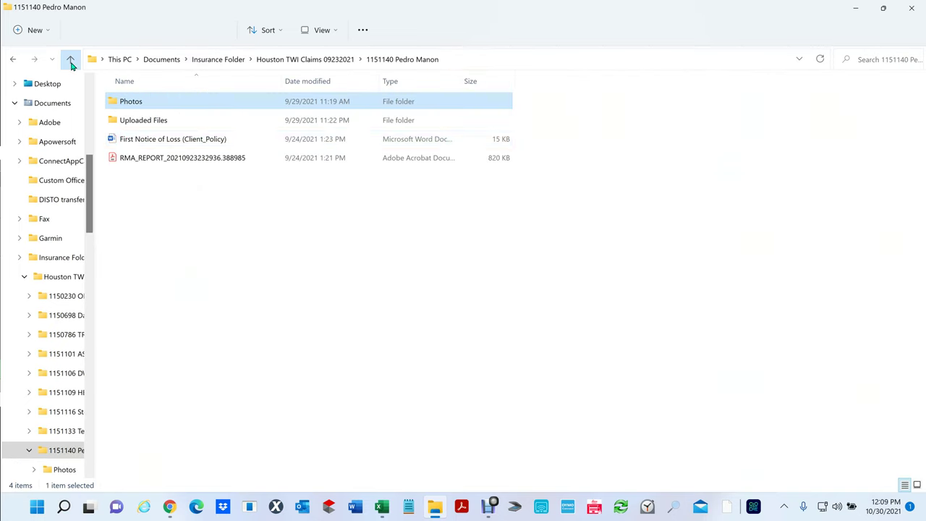
double_click(116, 121)
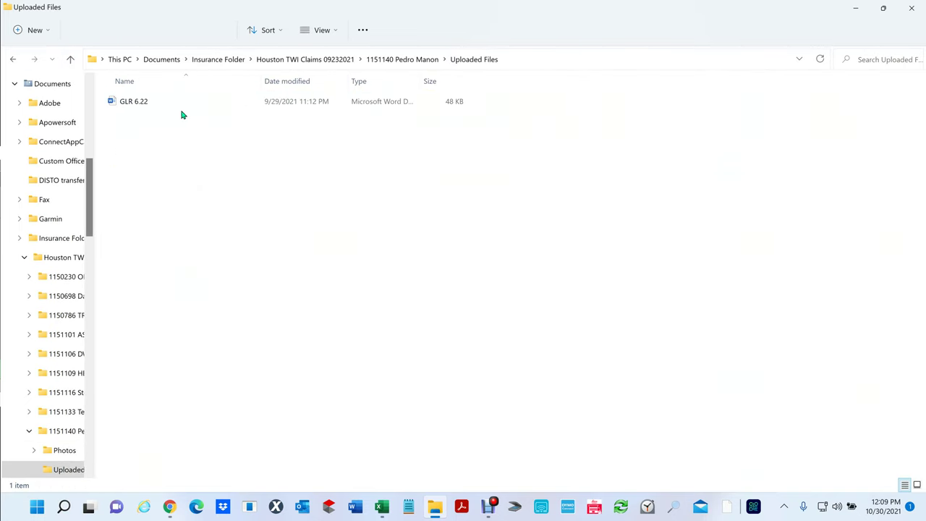
left_click(70, 60)
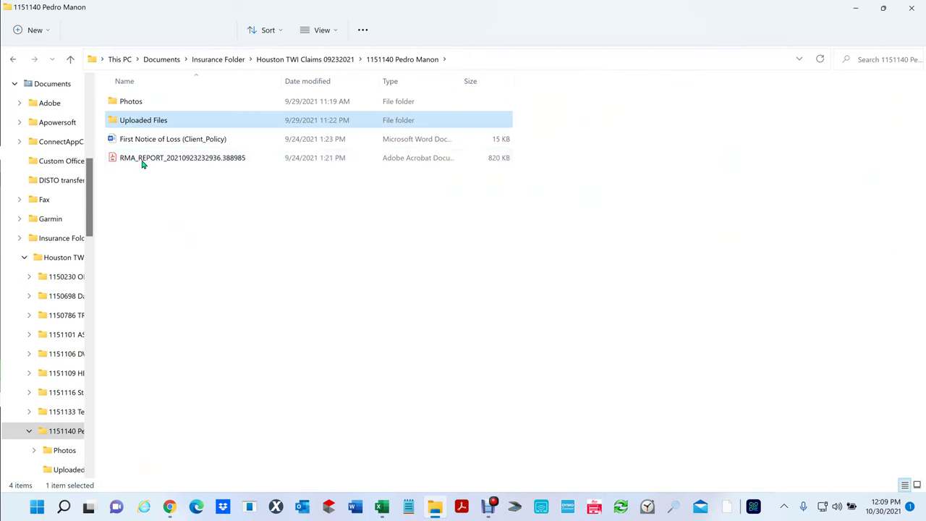
Open the RMA_REPORT_20210923232936.388985 PDF, review its roof details and diagrams, and close it
double_click(127, 159)
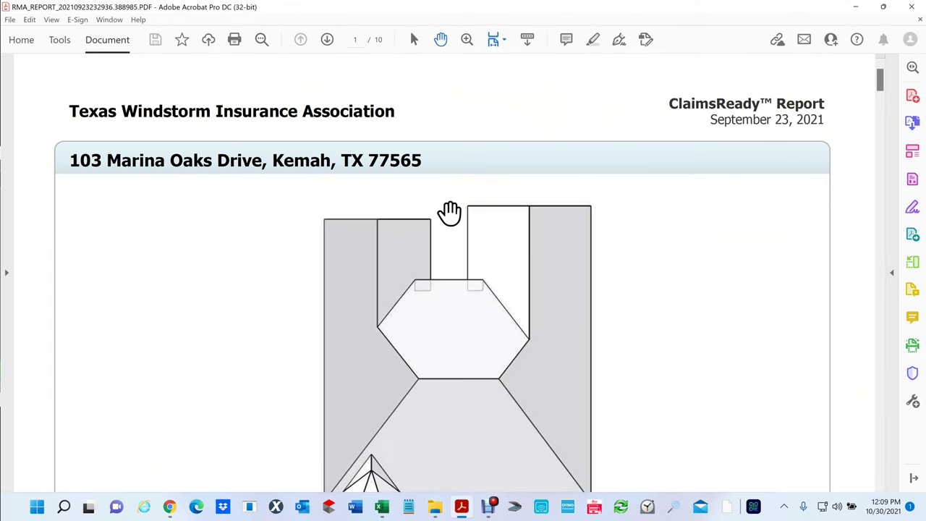
scroll(449, 211, "down", 3, "ctrl")
scroll(452, 211, "down", 2)
scroll(455, 210, "down", 2)
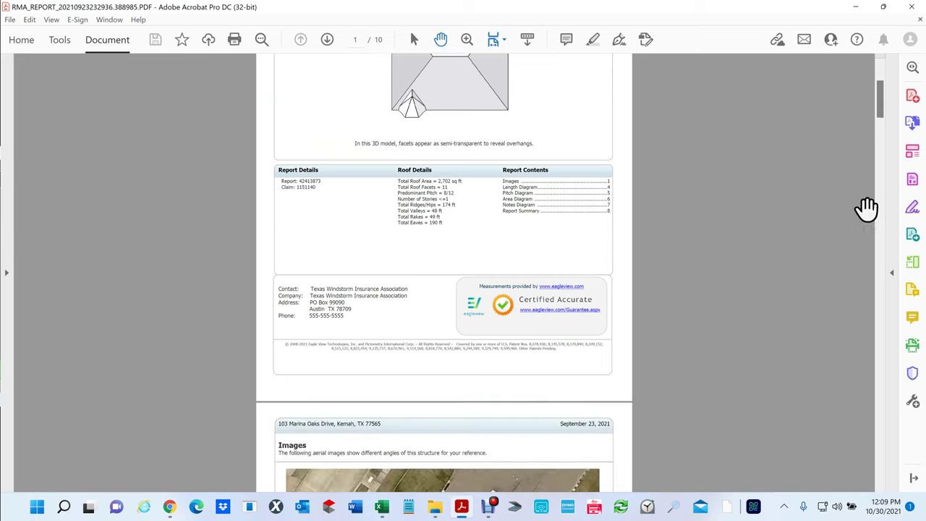
left_click_drag(880, 97, 872, 286)
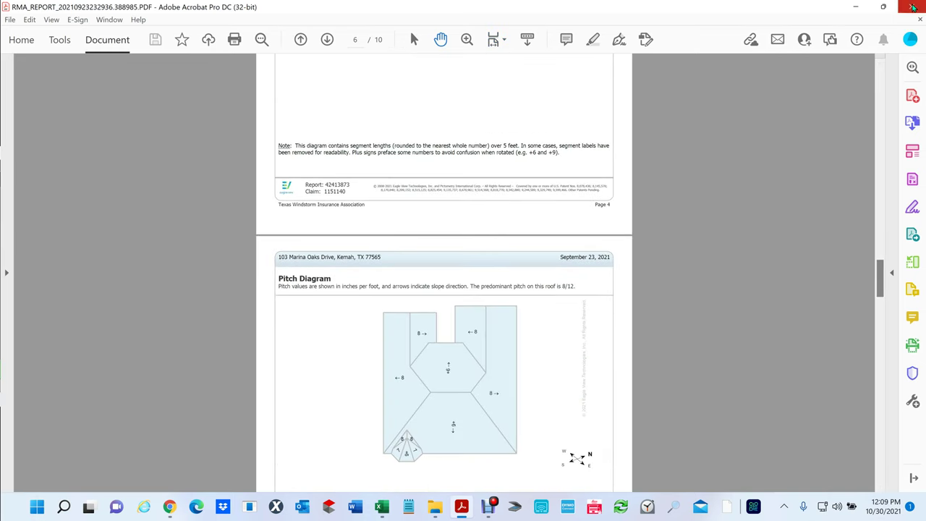
left_click(911, 7)
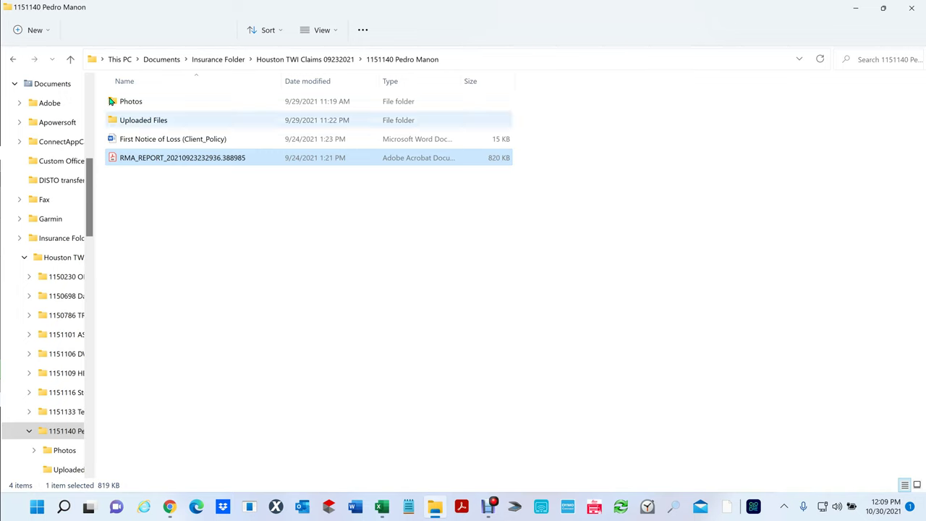
Close the folder window after returning to the Houston TWI Claims 09232021 folder, and skim the claims list in the workbook
left_click(72, 62)
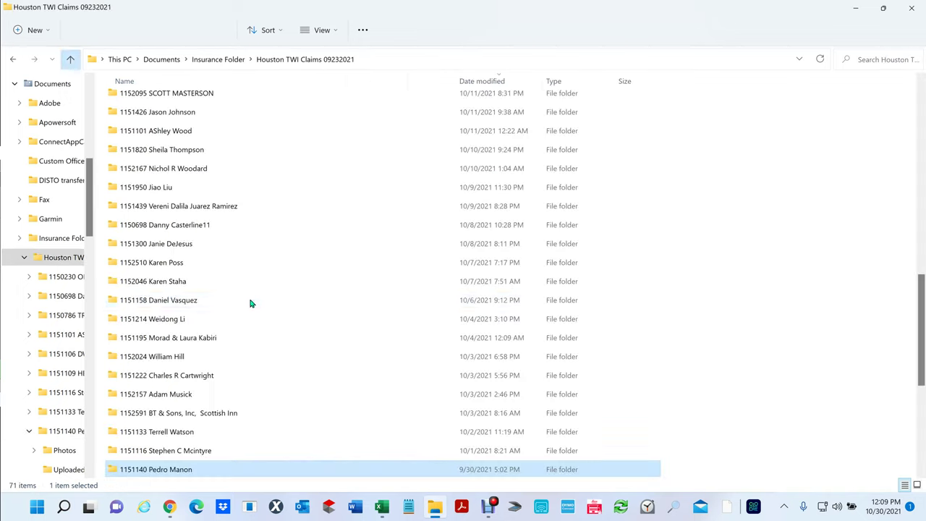
left_click(906, 11)
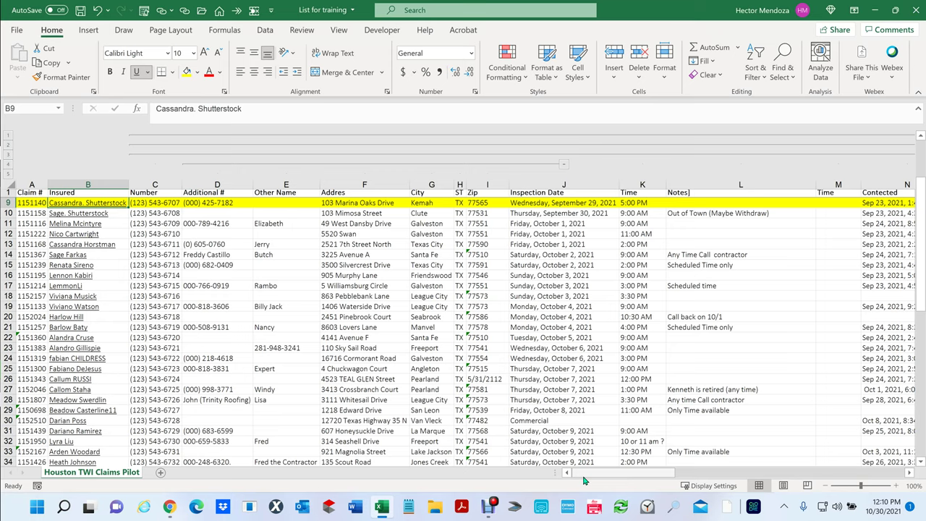
left_click_drag(621, 476, 585, 479)
scroll(304, 288, "down", 2)
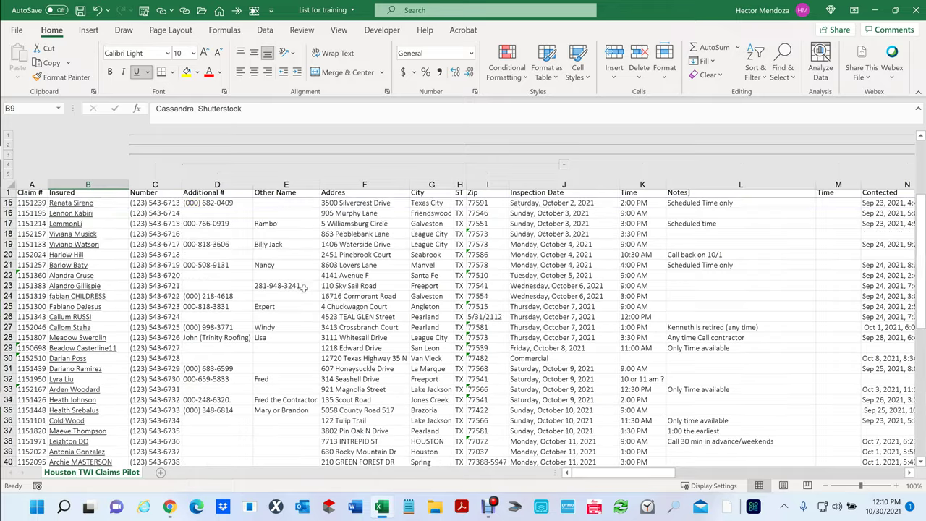
scroll(304, 288, "down", 4)
scroll(300, 290, "up", 6)
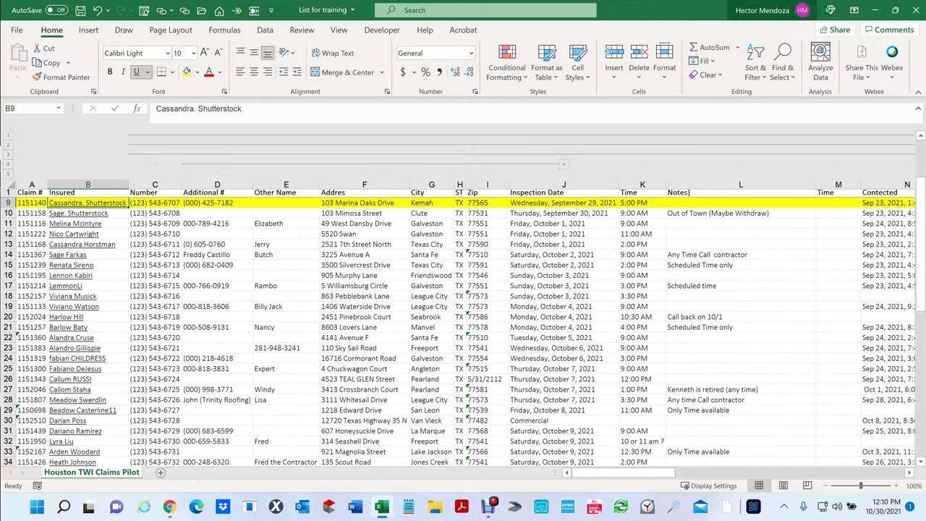
Switch to the Google My Maps map to look over the claim pins, and return to the Excel claims list
left_click(874, 10)
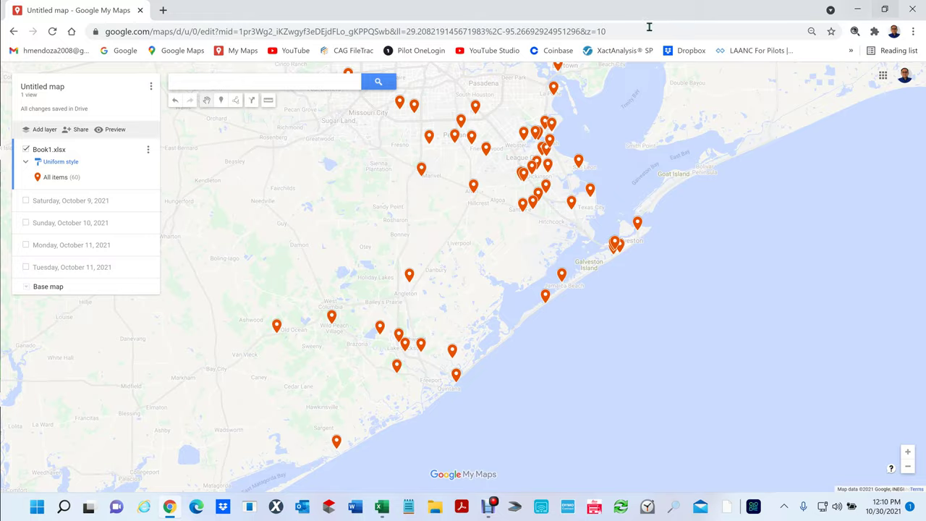
left_click_drag(435, 217, 413, 252)
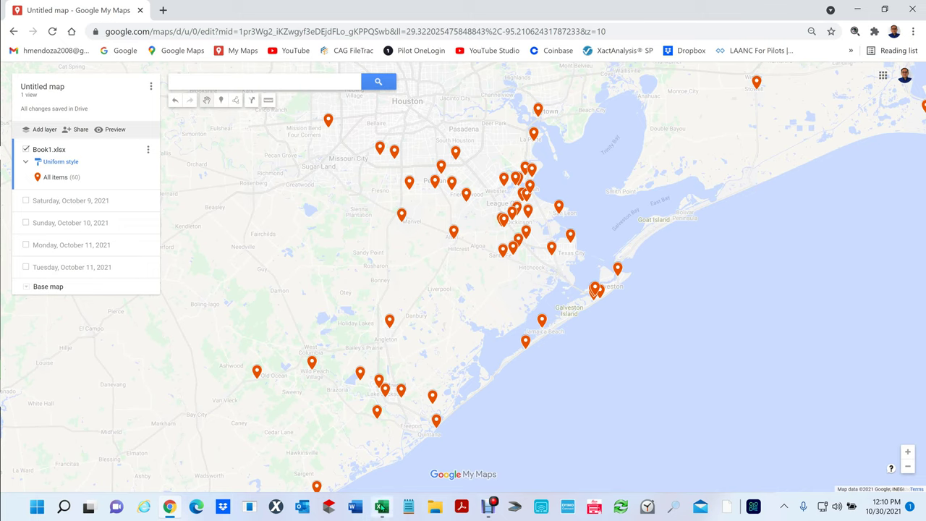
left_click(381, 510)
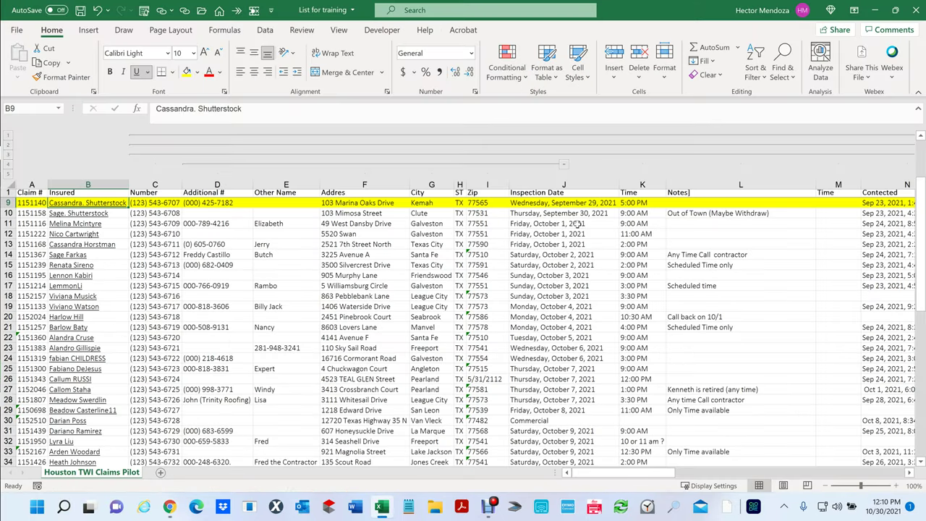
Review the scheduling remarks in the Notes column, checking cells L10, L14 and L15
scroll(192, 334, "up", 3)
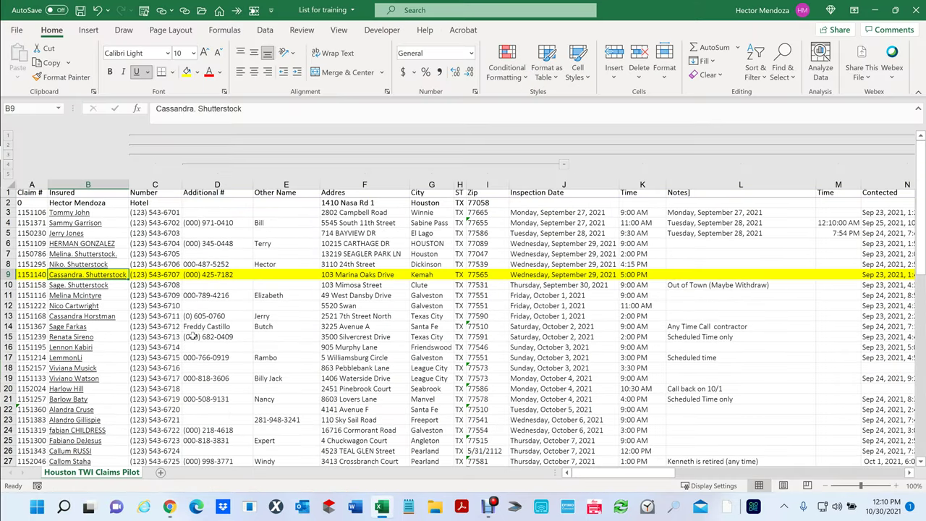
scroll(232, 253, "down", 2)
scroll(232, 253, "up", 2)
left_click_drag(908, 475, 909, 476)
left_click_drag(802, 476, 590, 475)
left_click_drag(913, 476, 913, 475)
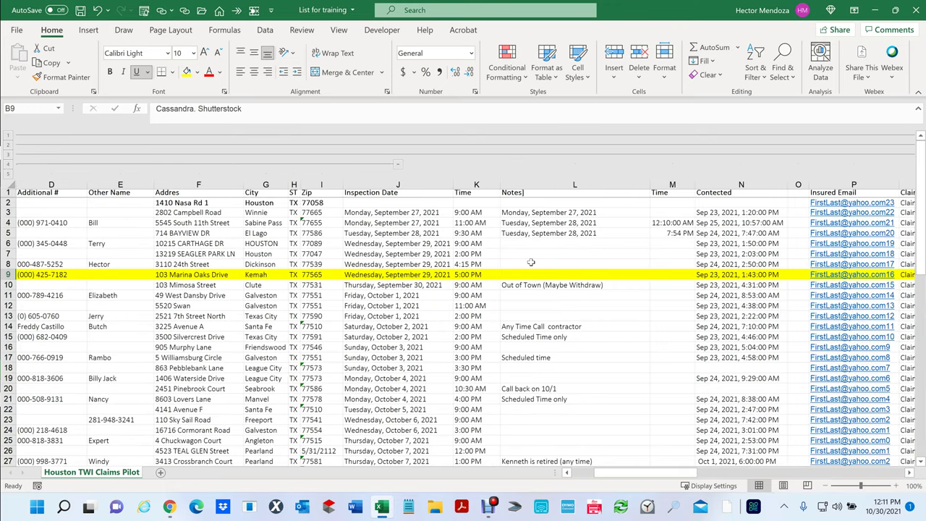
left_click(532, 287)
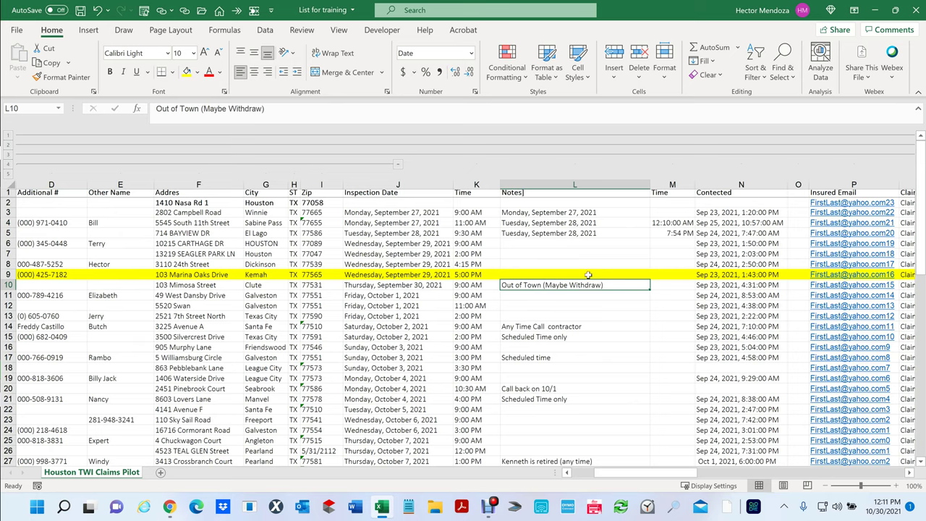
left_click(554, 328)
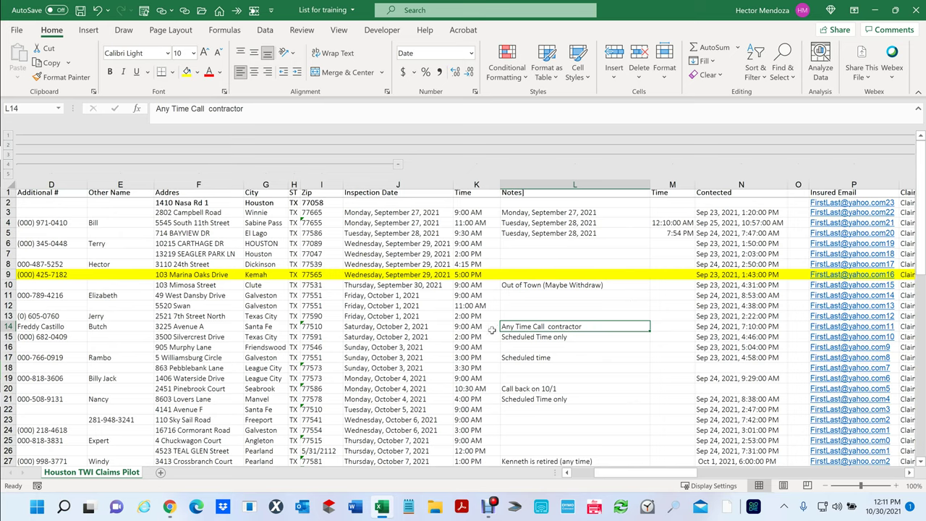
left_click(559, 337)
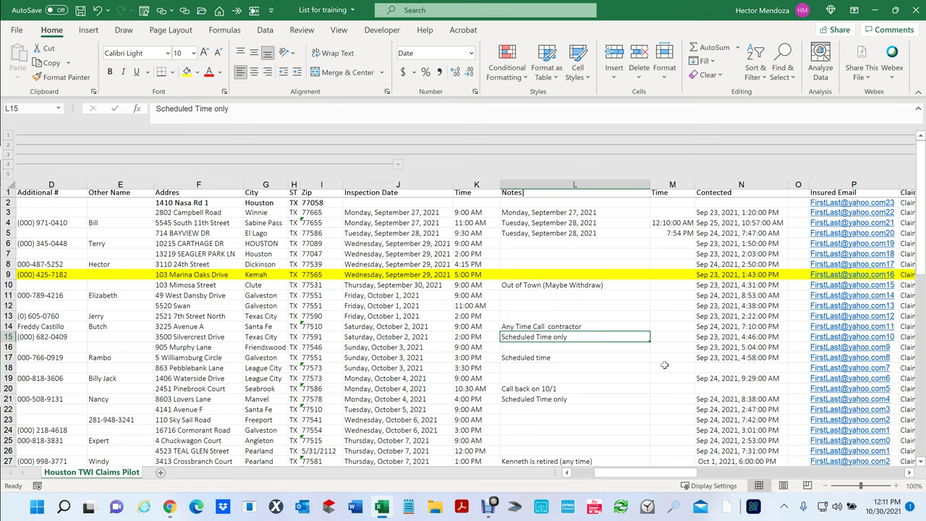
Read the remaining Notes entries, checking cells L43 and L47, and return to the upper rows of the list
scroll(664, 365, "down", 6)
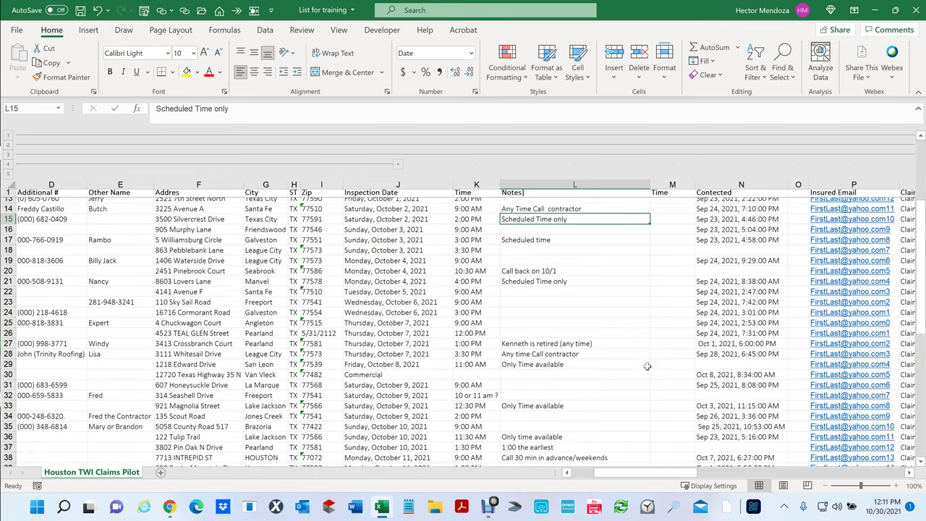
scroll(647, 366, "down", 5)
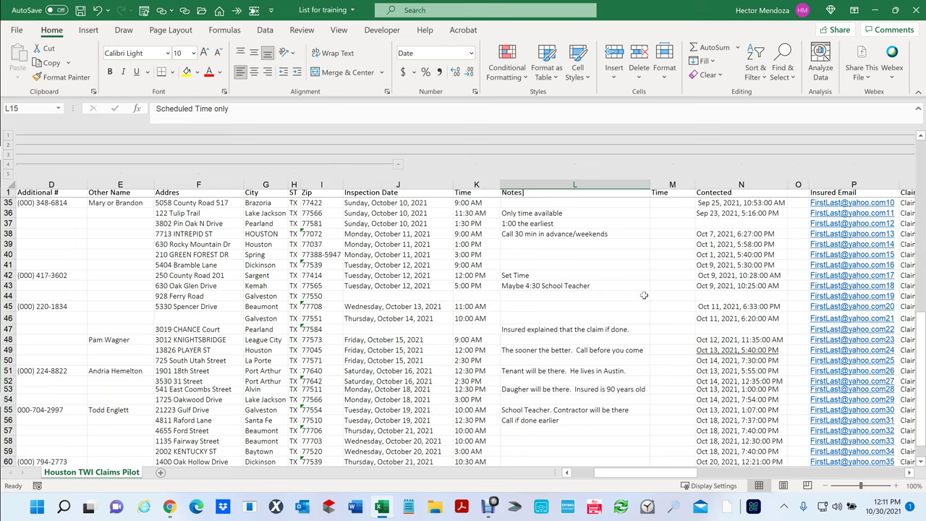
left_click(620, 283)
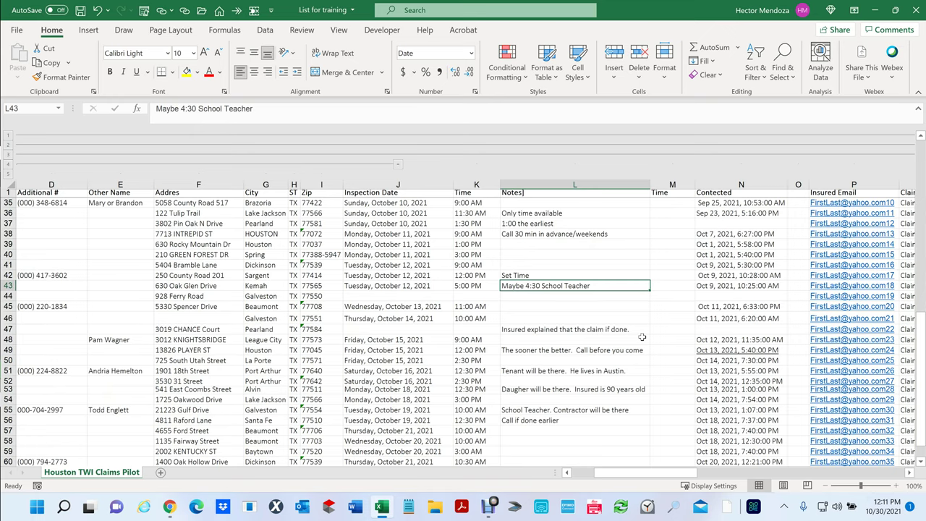
scroll(642, 337, "down", 1)
left_click(606, 300)
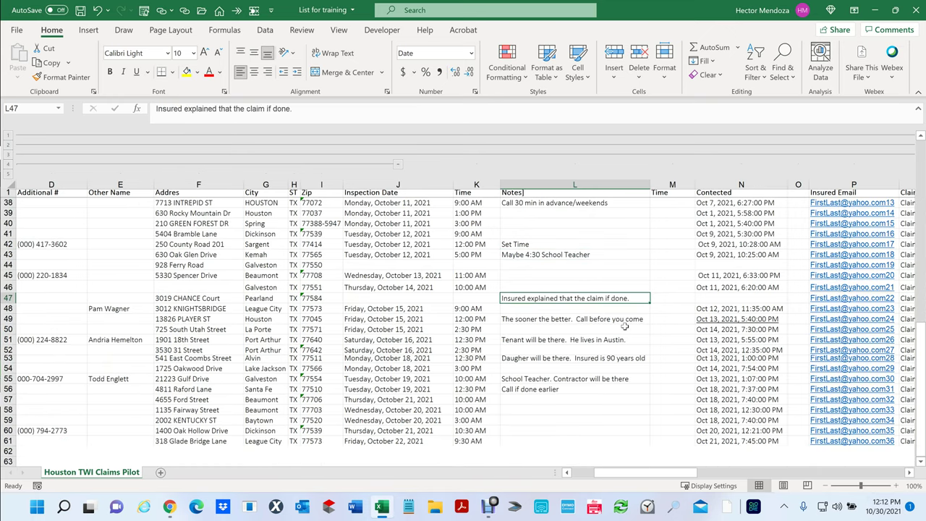
scroll(625, 326, "down", 1)
scroll(625, 326, "up", 11)
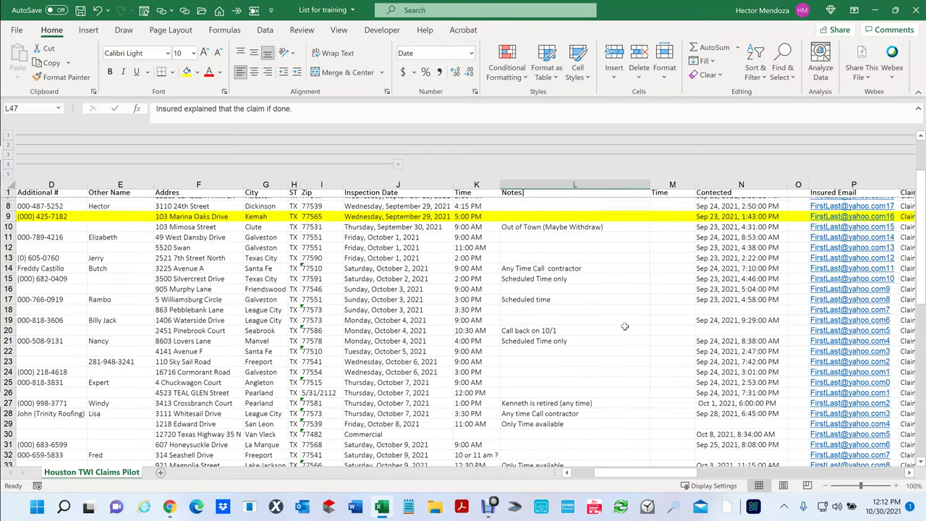
scroll(625, 326, "up", 1)
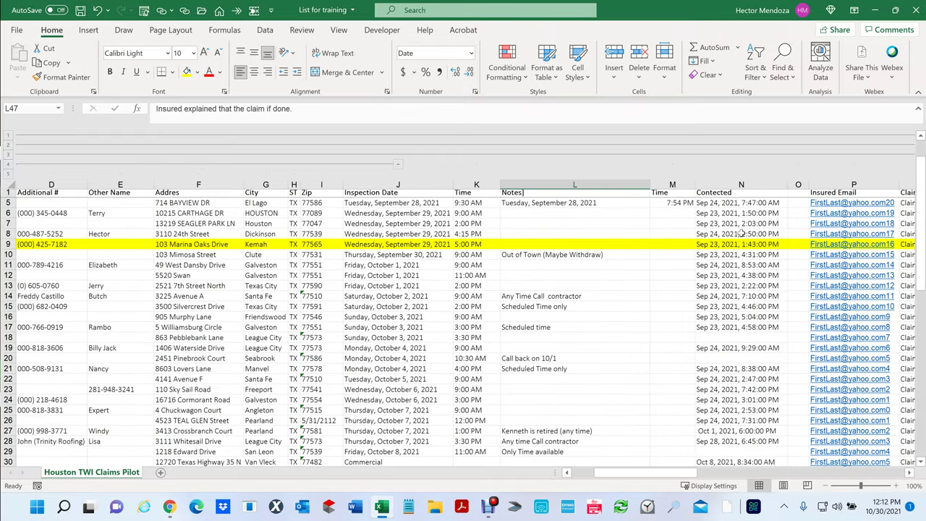
Highlight the Contected, Inspection Date and inspection Time columns one after another to examine their entries
left_click(733, 192)
left_click(727, 185)
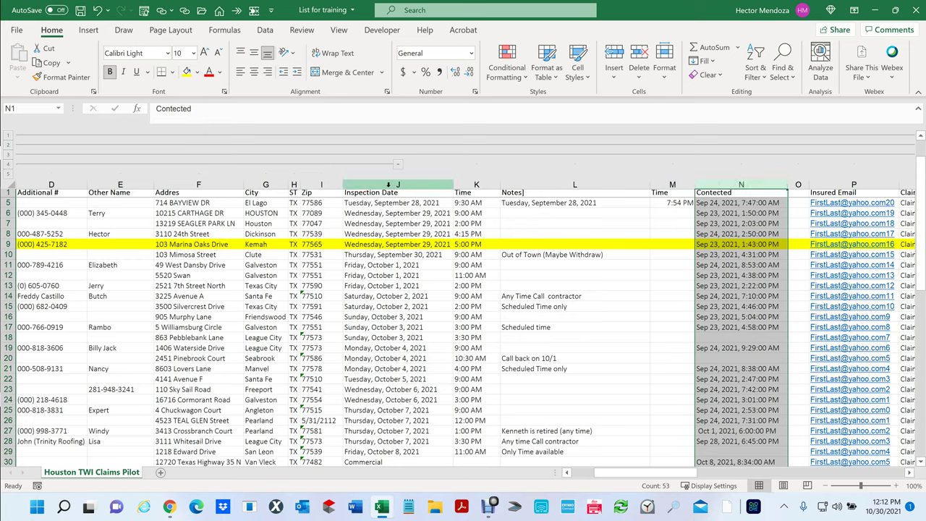
left_click(389, 185)
left_click(475, 186)
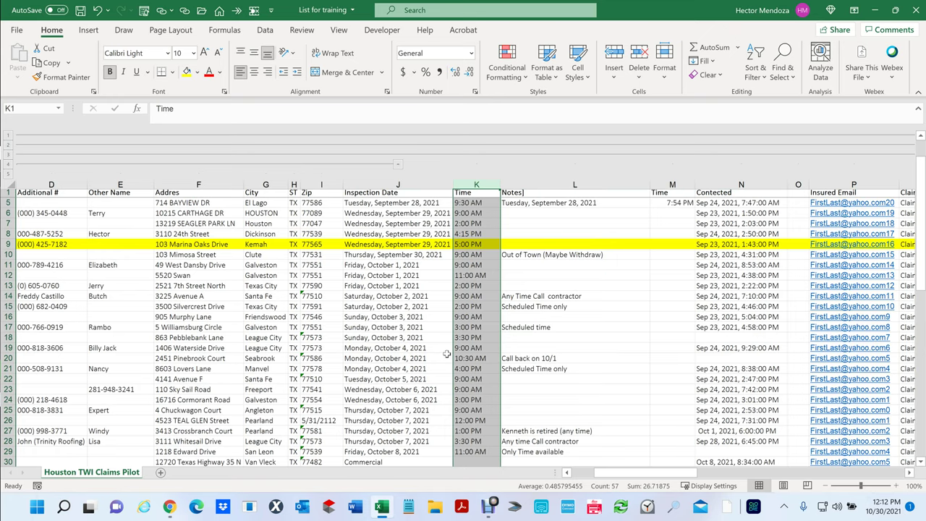
scroll(447, 354, "down", 1)
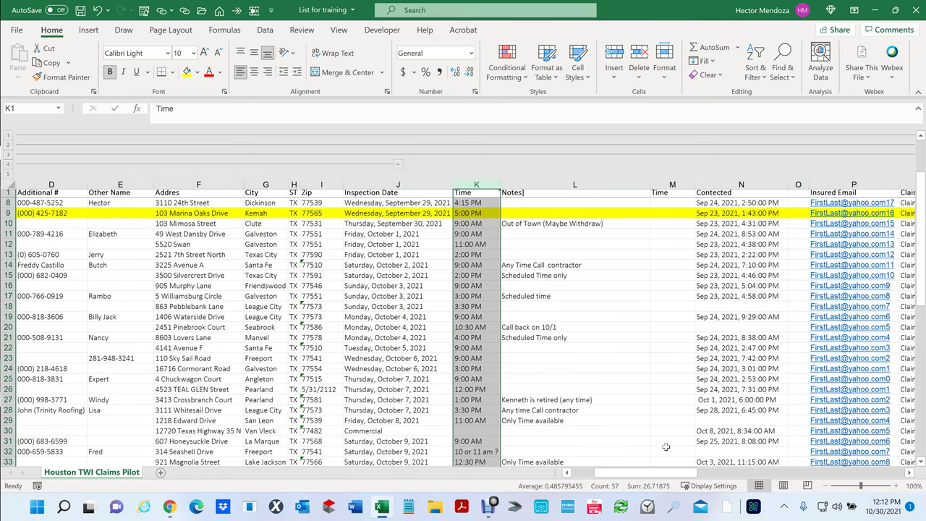
Switch to the Google My Maps map and show the Saturday, October 9, 2021 driving route around stop D
key("alt+Tab")
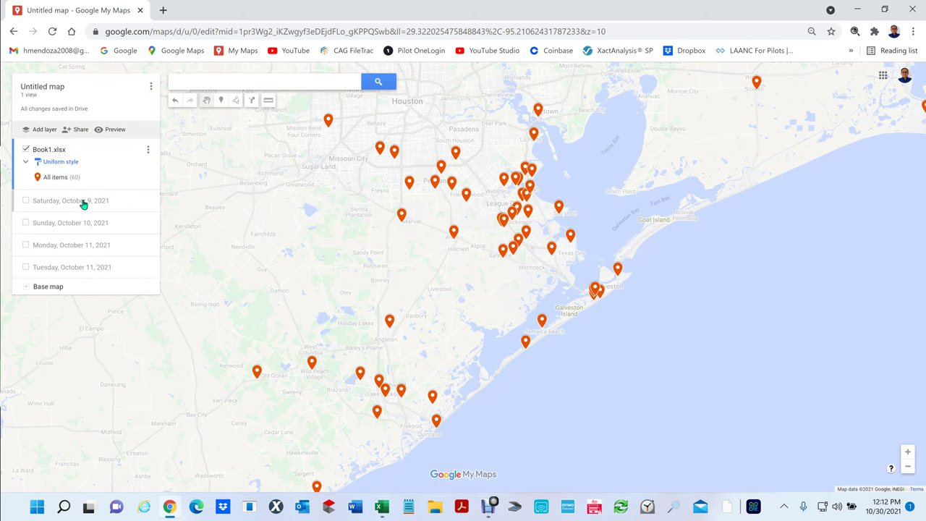
left_click(26, 204)
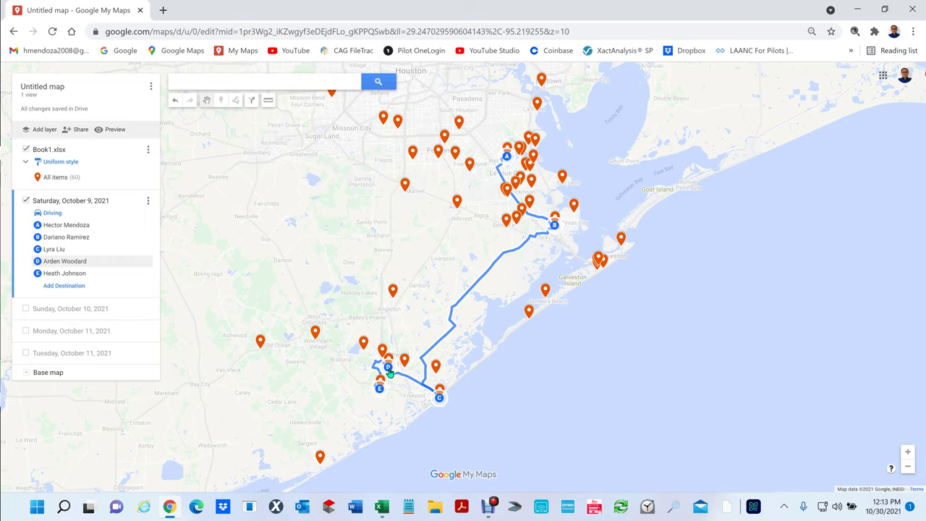
scroll(388, 370, "up", 3)
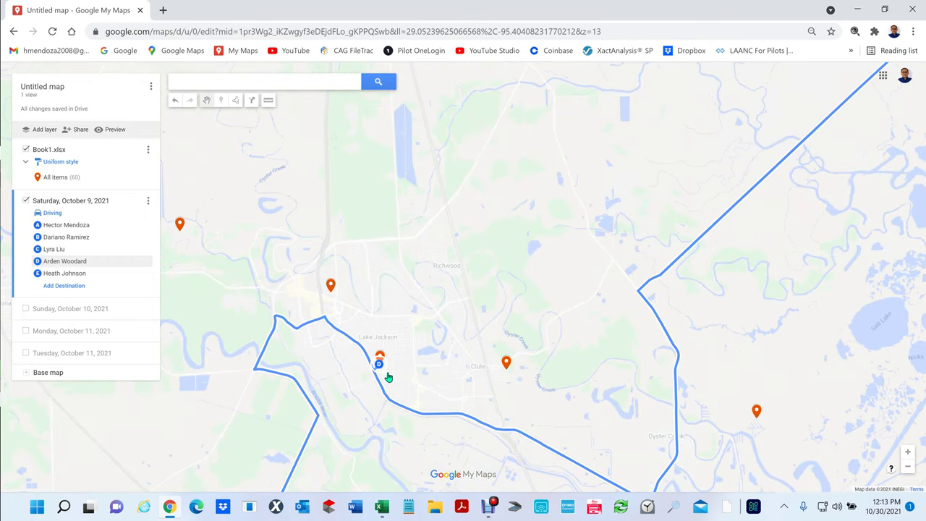
Try to reroute the Saturday, October 9 driving route near stop D through the northern side of Lake Jackson
left_click_drag(382, 382, 435, 321)
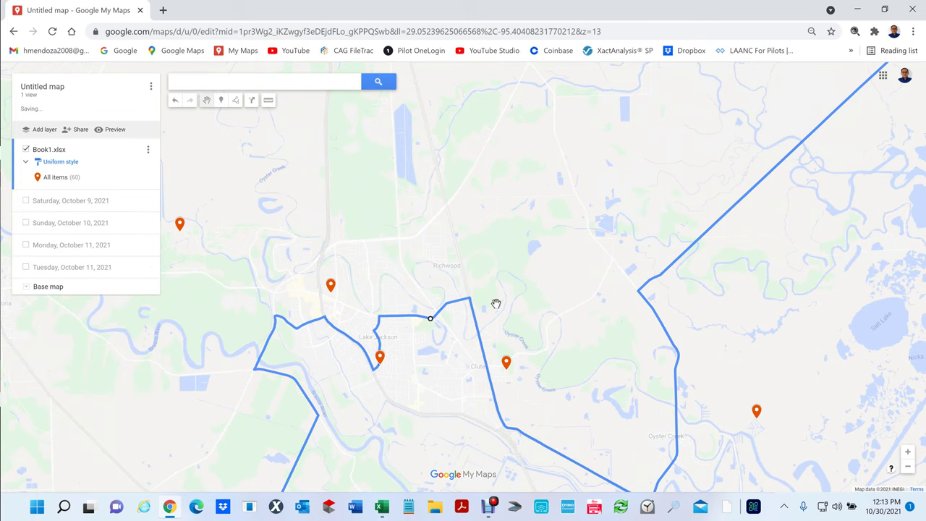
scroll(496, 304, "down", 3)
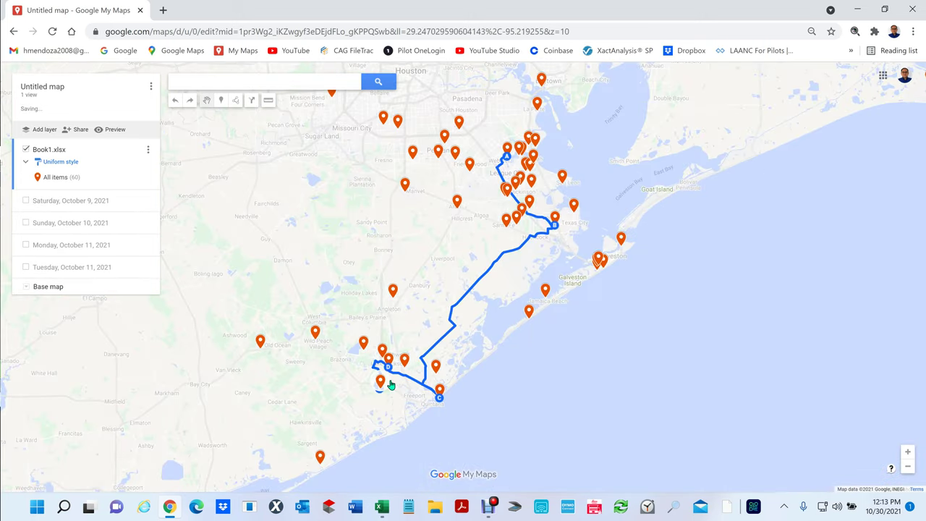
Examine how the Saturday, October 9 route connects stops C, D and E around Lake Jackson
left_click_drag(432, 264, 455, 186)
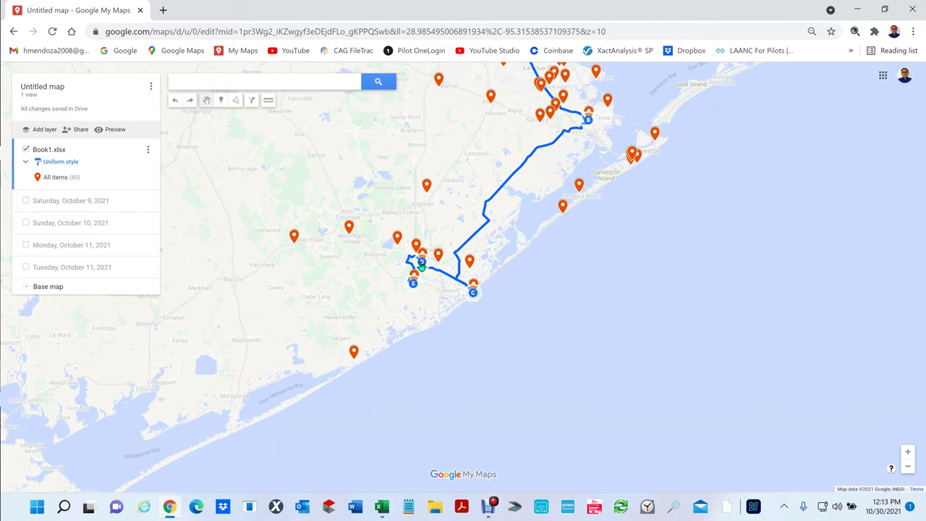
scroll(420, 267, "up", 4)
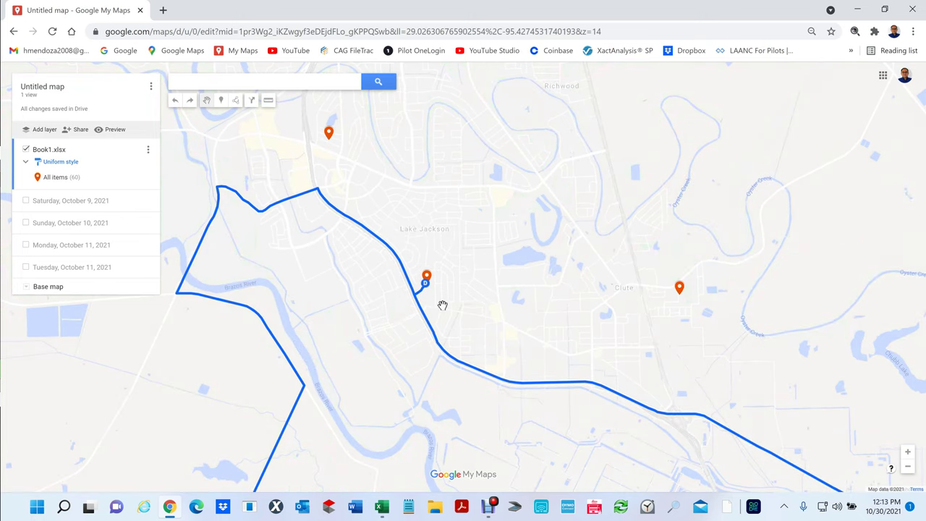
left_click_drag(442, 307, 436, 275)
scroll(435, 275, "down", 1)
scroll(436, 275, "down", 1)
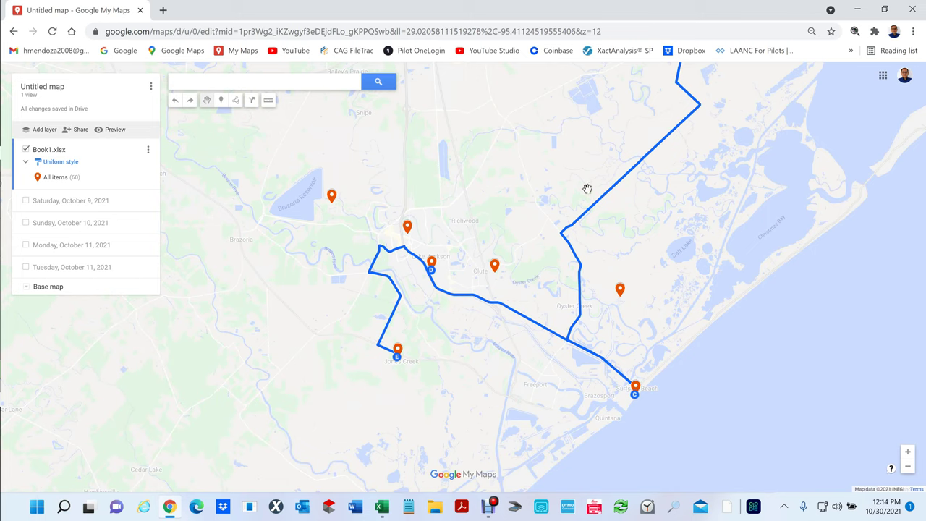
scroll(577, 188, "down", 1)
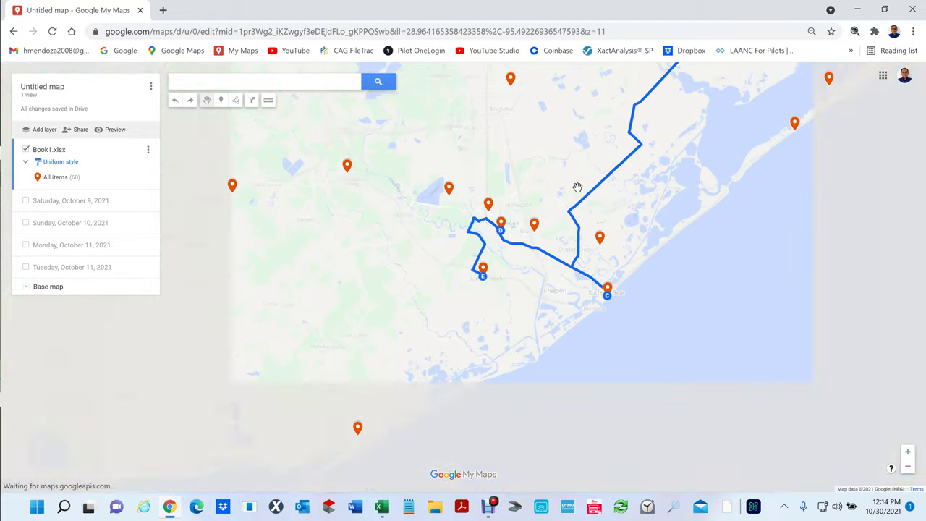
scroll(577, 188, "up", 1)
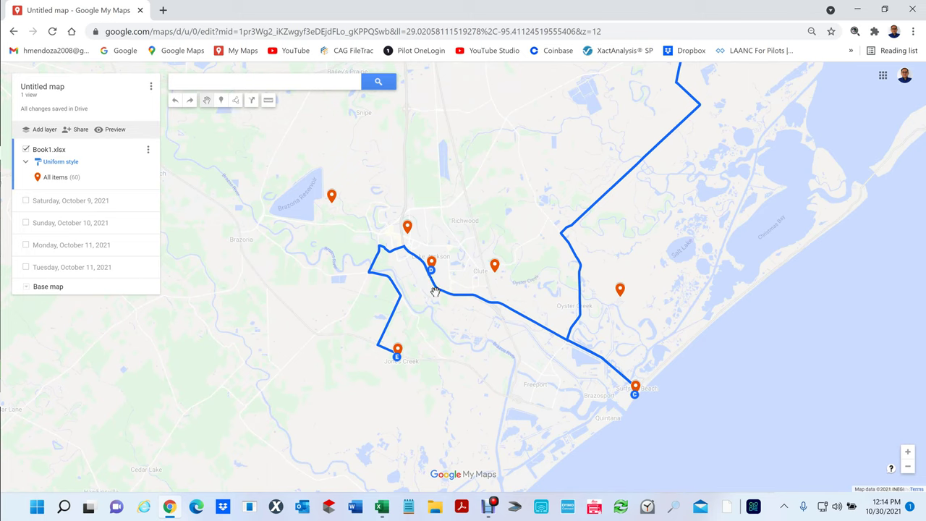
Switch to the Excel claims list and check the Saturday, October 9 appointment times in cells K31 and K34
left_click(380, 511)
left_click_drag(644, 472, 571, 487)
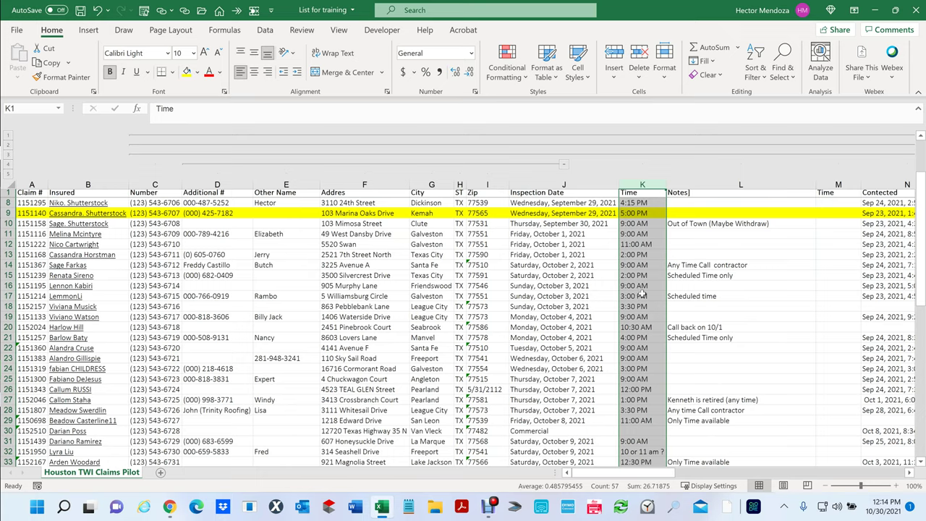
key("alt+Tab")
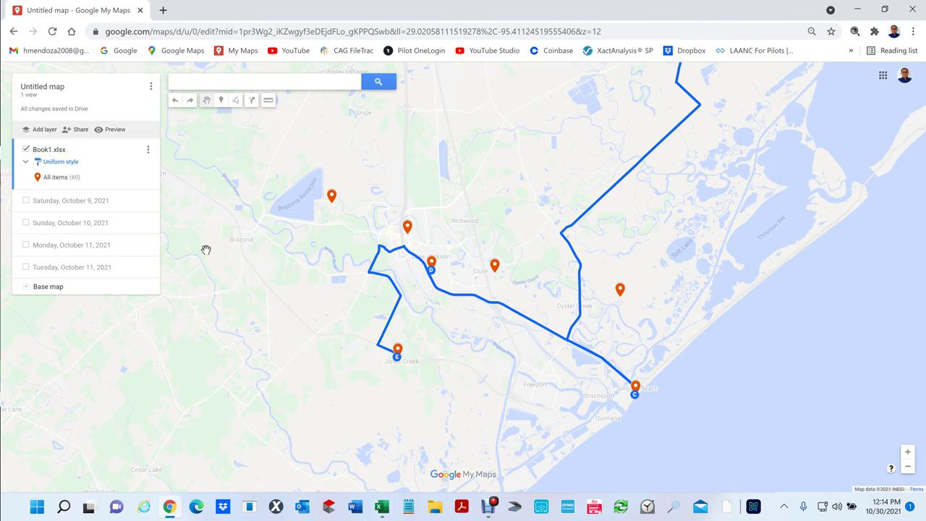
key("alt+Tab")
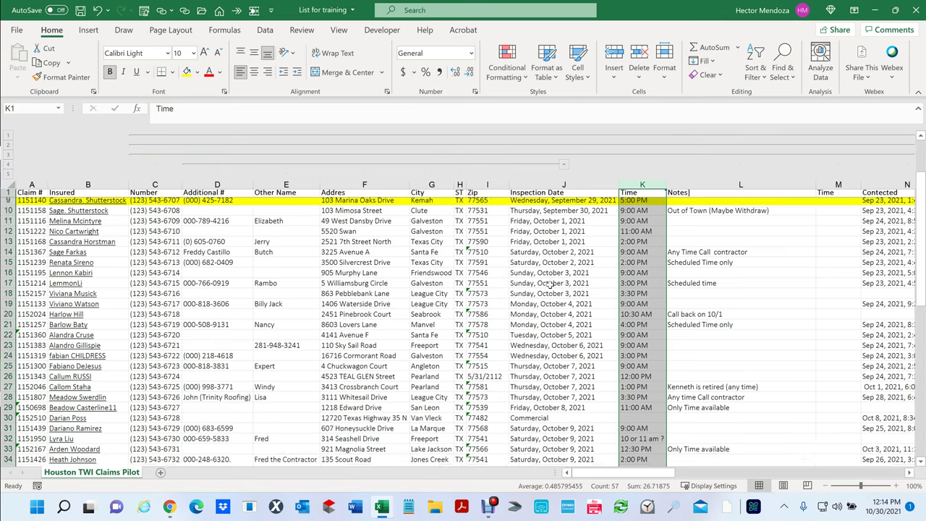
scroll(550, 284, "down", 5)
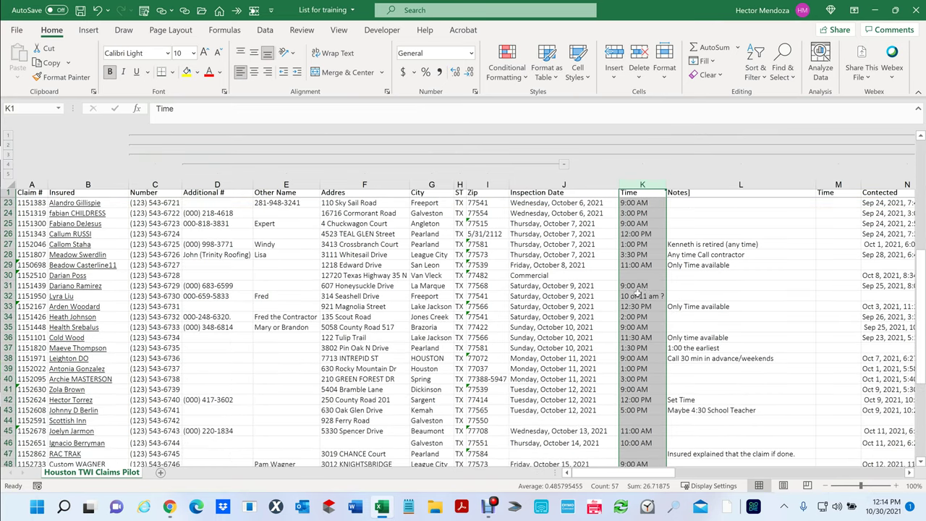
left_click(644, 287)
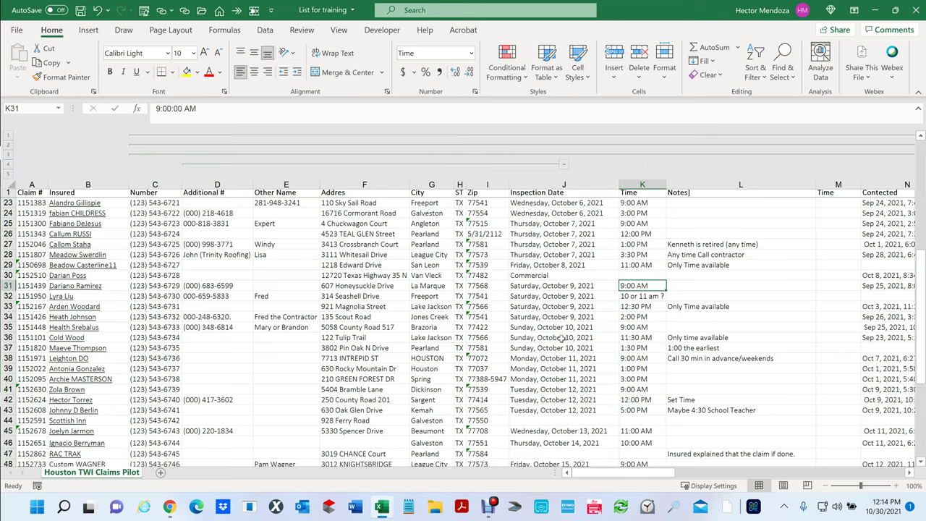
left_click(647, 316)
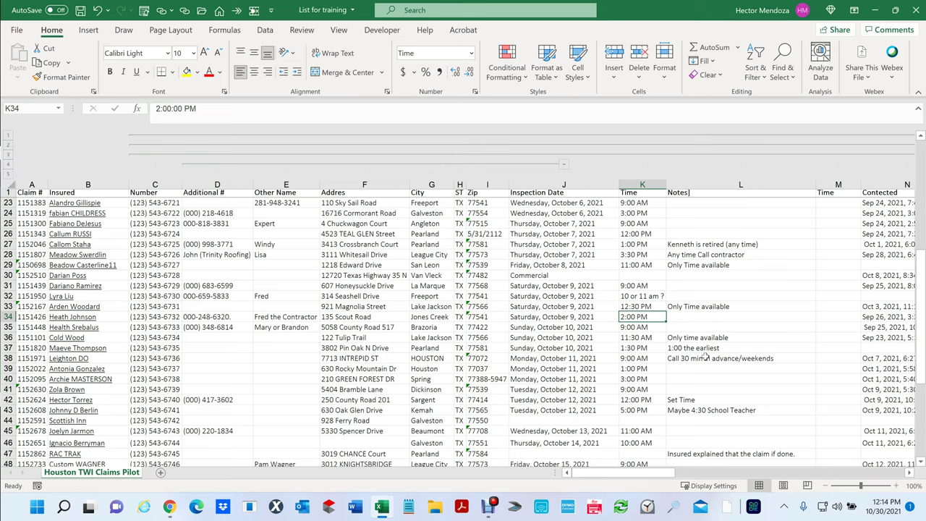
Switch to the Google My Maps map and view the claim details of the pin northwest of stop D and the Clute pin
key("alt+Tab")
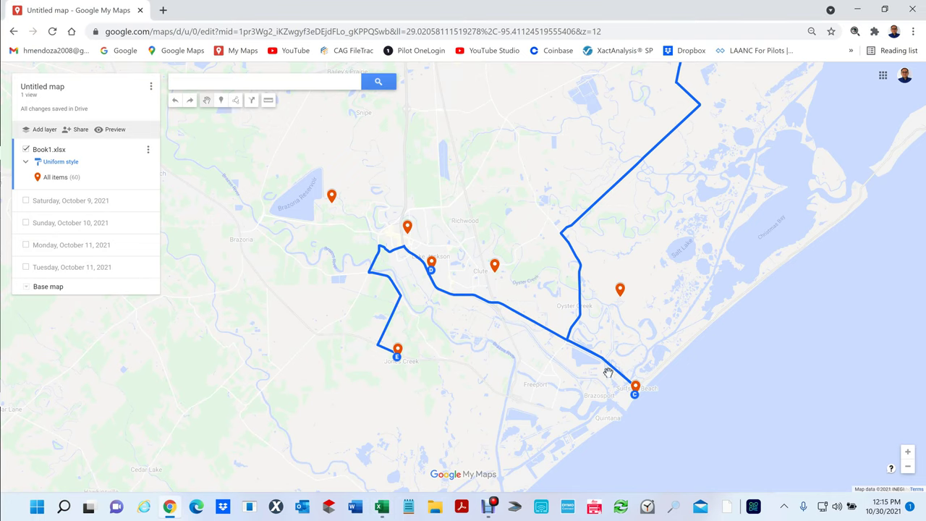
left_click(408, 228)
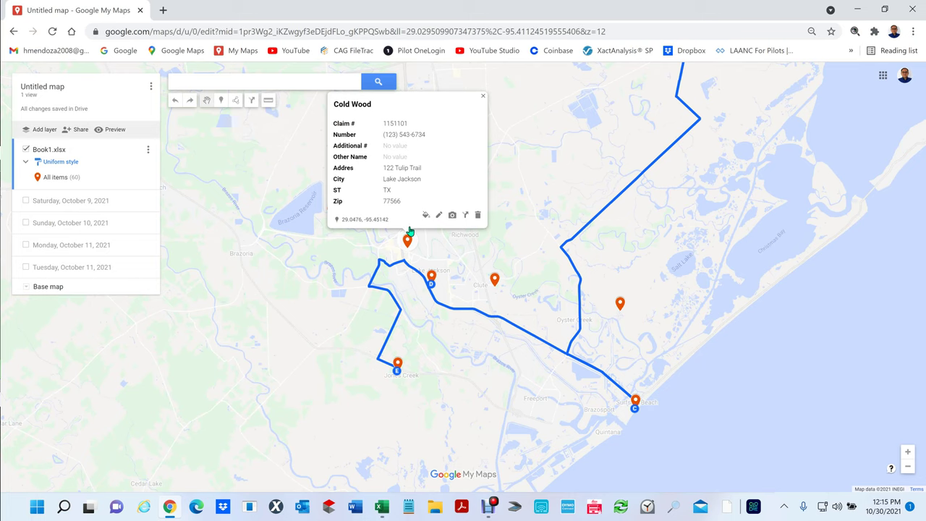
left_click(495, 281)
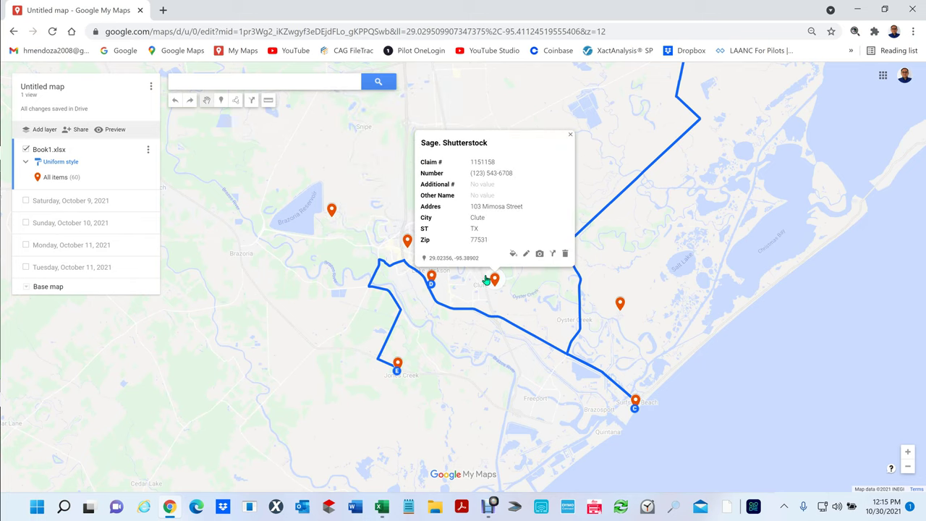